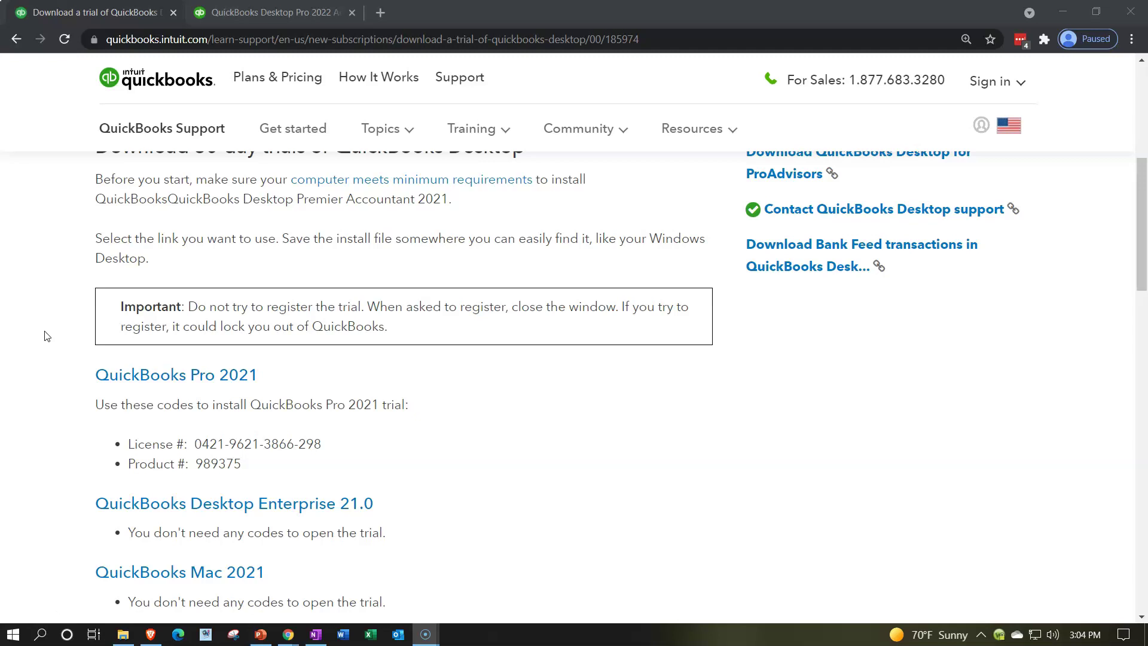
Step: Zoom the trial article to 125% and follow the QuickBooks Pro 2021 download link
key(ctrl+plus)
click(84, 455)
scroll(84, 456, down, 1)
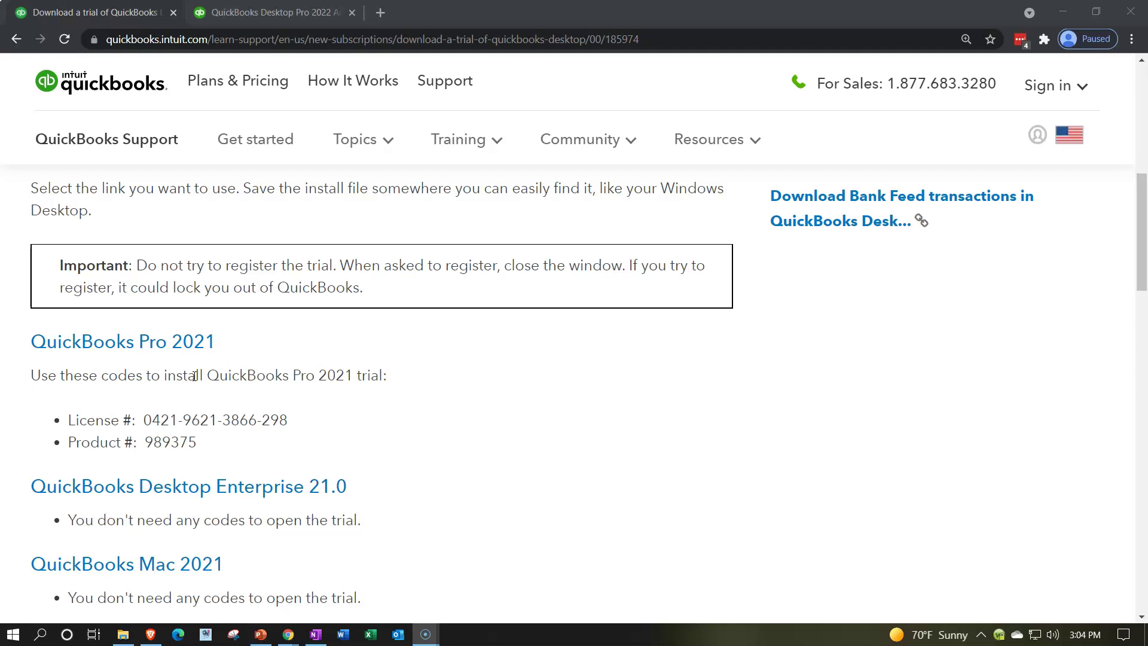
click(163, 356)
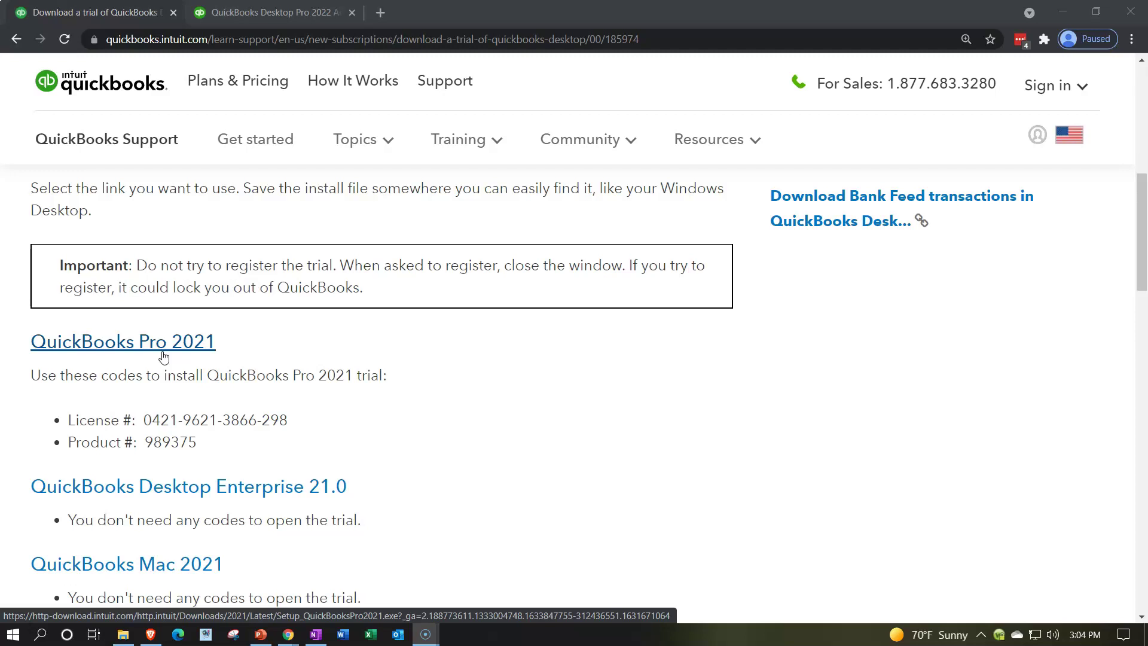
Step: In the second tab, go to intuit.com and open the QuickBooks home site
click(230, 13)
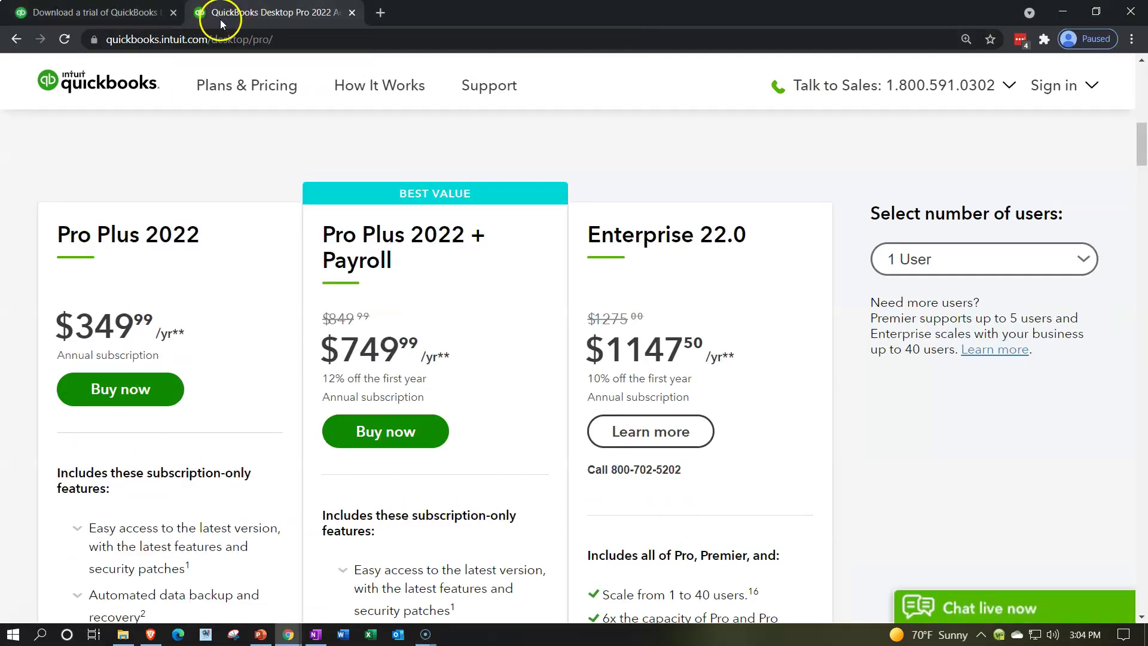
click(210, 39)
text(intuit.com)
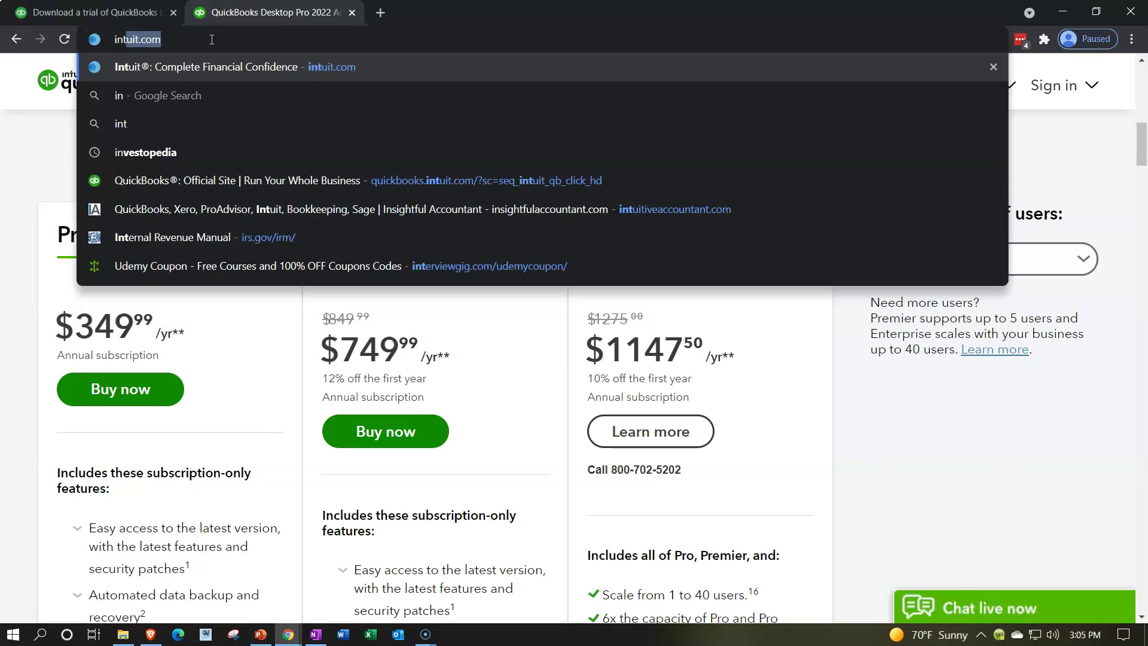
key(Return)
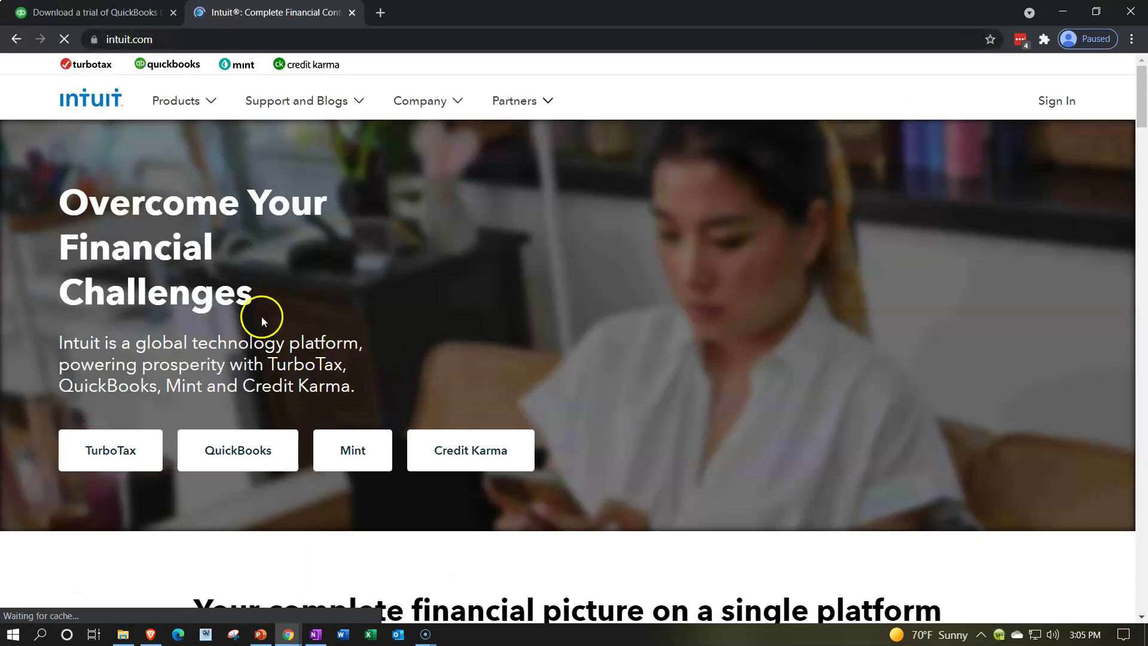
scroll(261, 318, down, 4)
scroll(262, 318, up, 4)
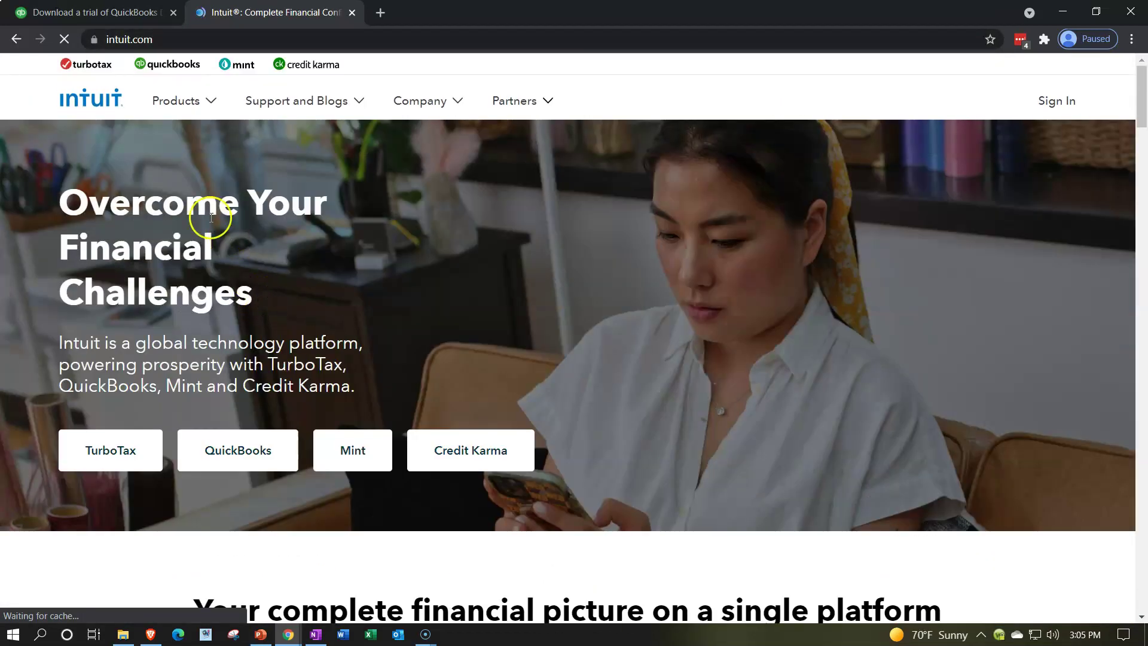
click(162, 70)
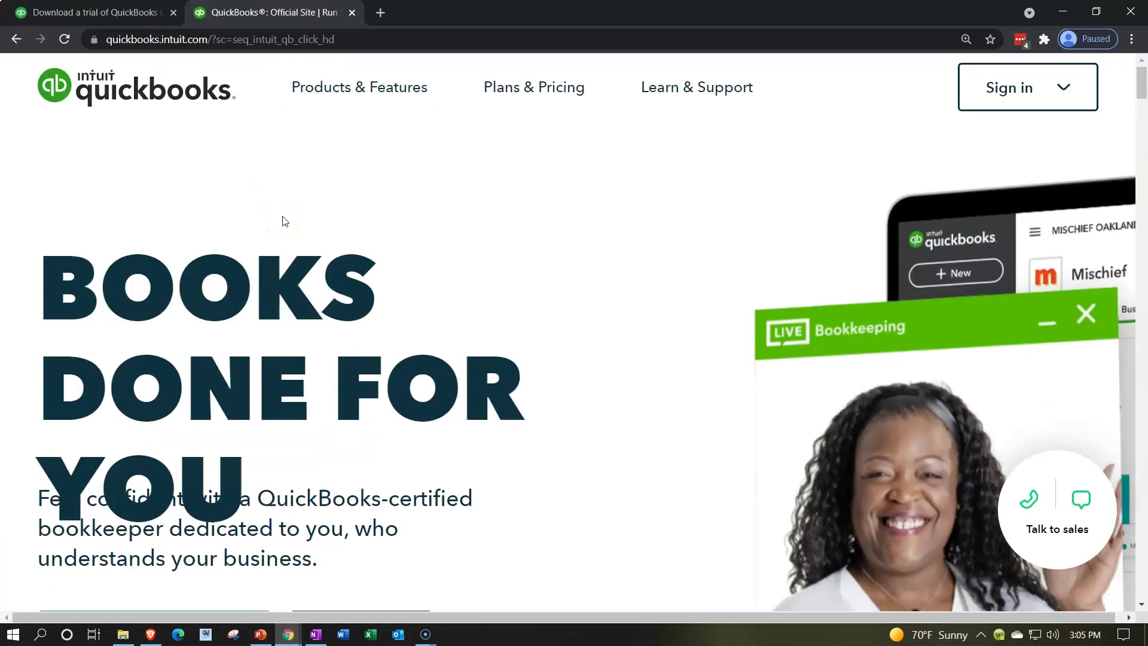
Step: Open the QuickBooks Desktop Pro product page from the site footer
scroll(283, 221, down, 15)
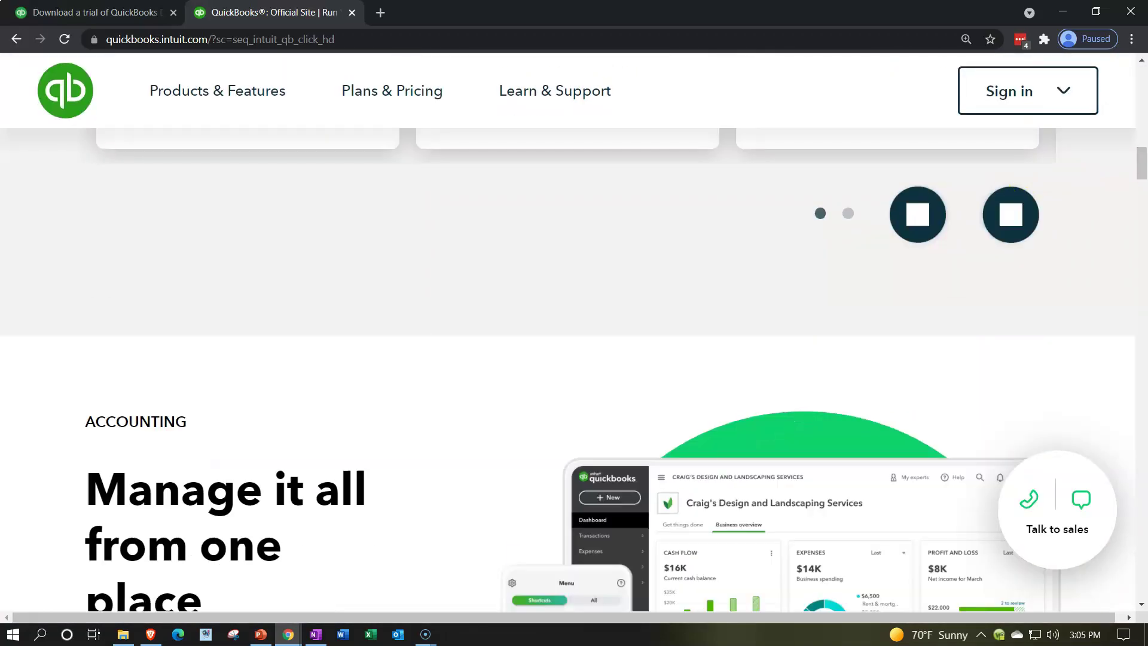
drag(1141, 164, 1126, 583)
scroll(285, 417, up, 5)
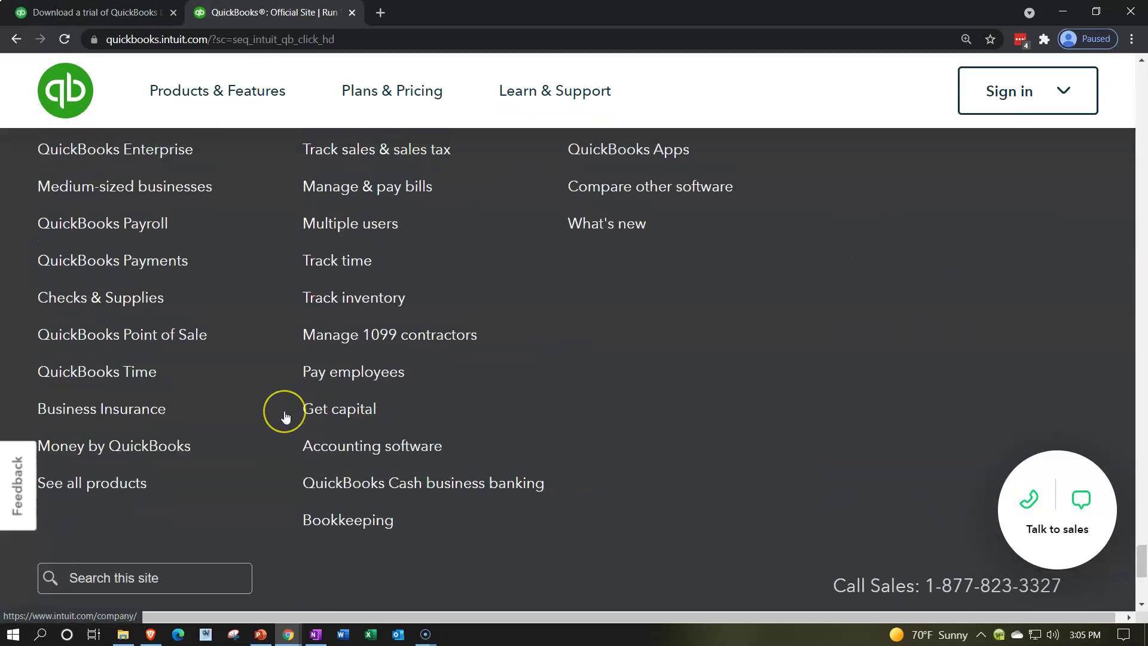
scroll(275, 407, up, 7)
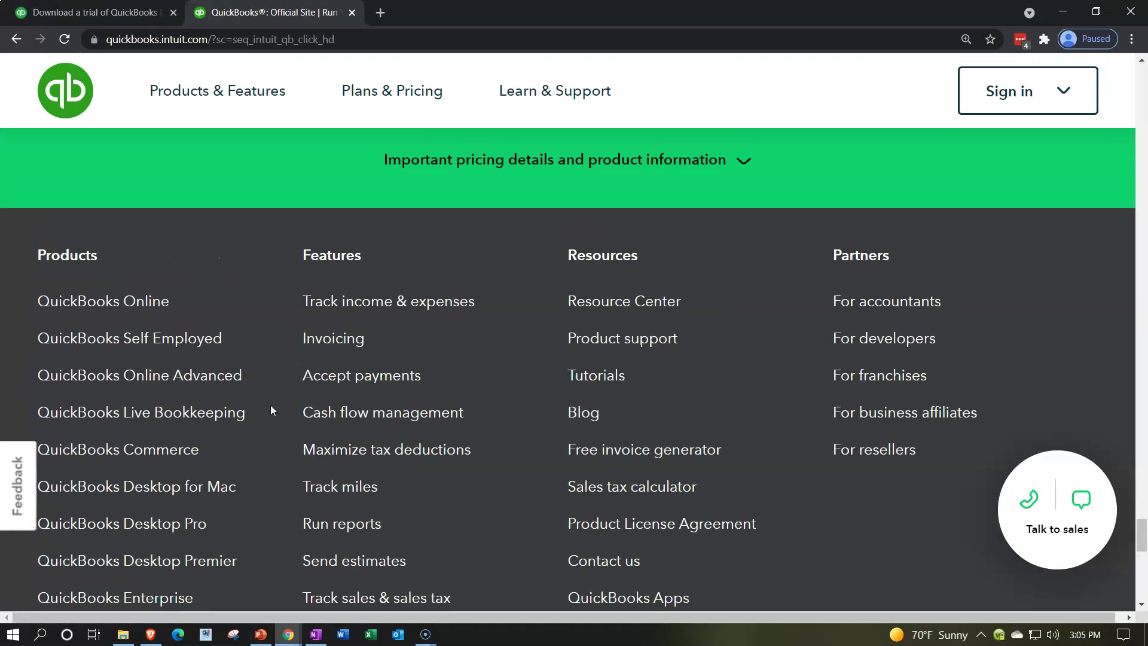
scroll(239, 413, down, 3)
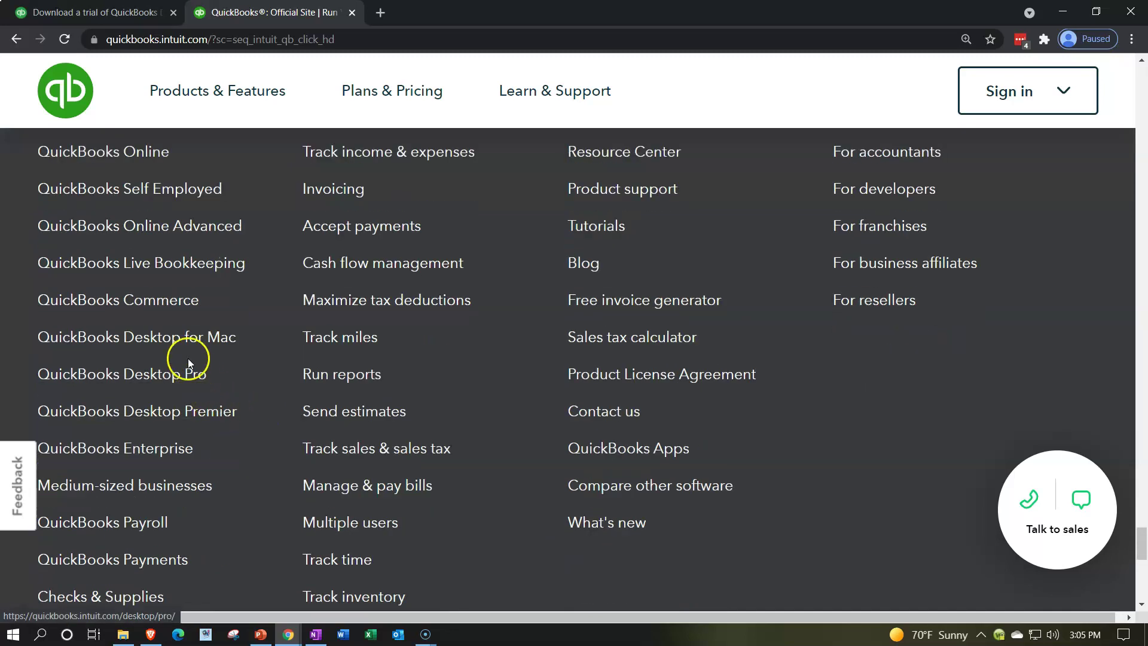
click(181, 379)
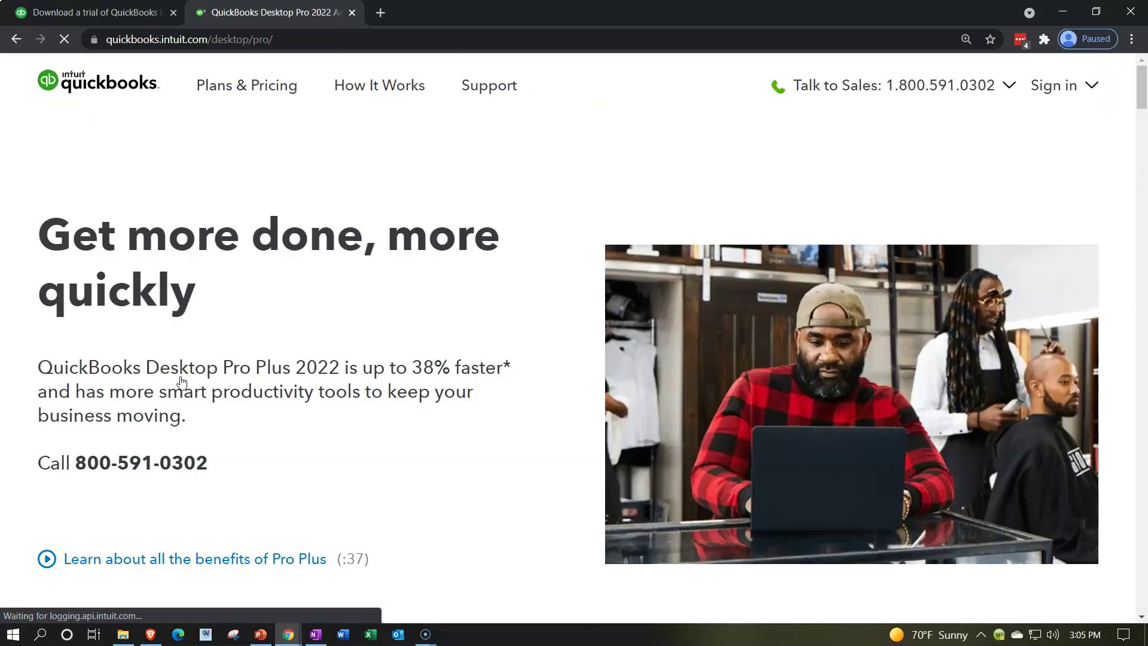
scroll(379, 359, down, 10)
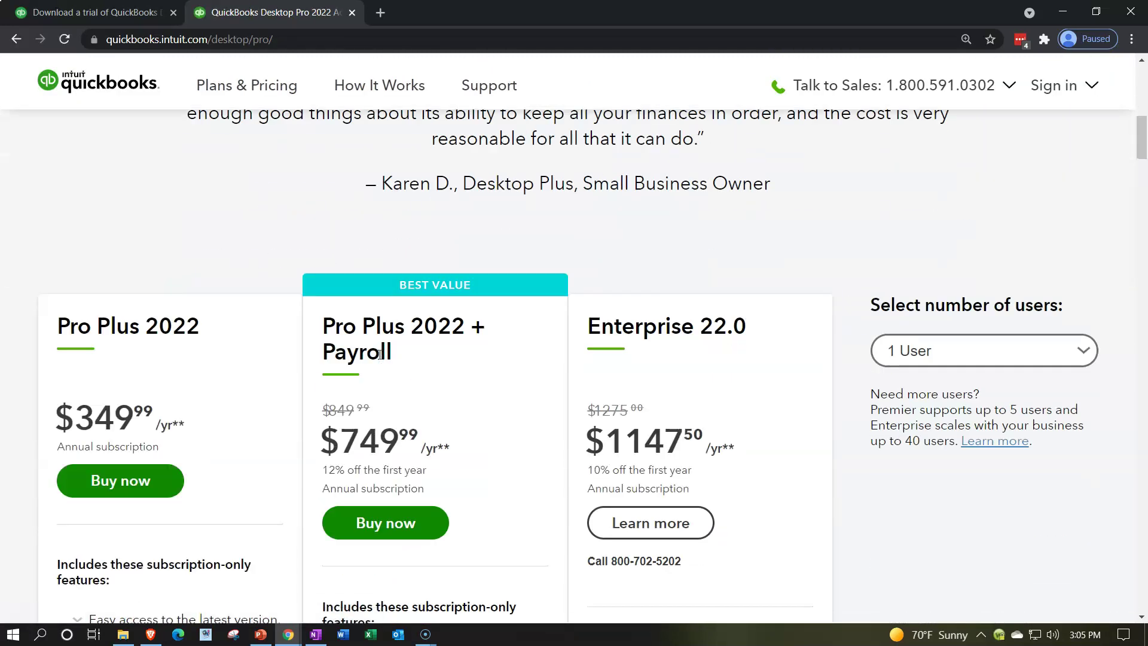
scroll(379, 357, down, 1)
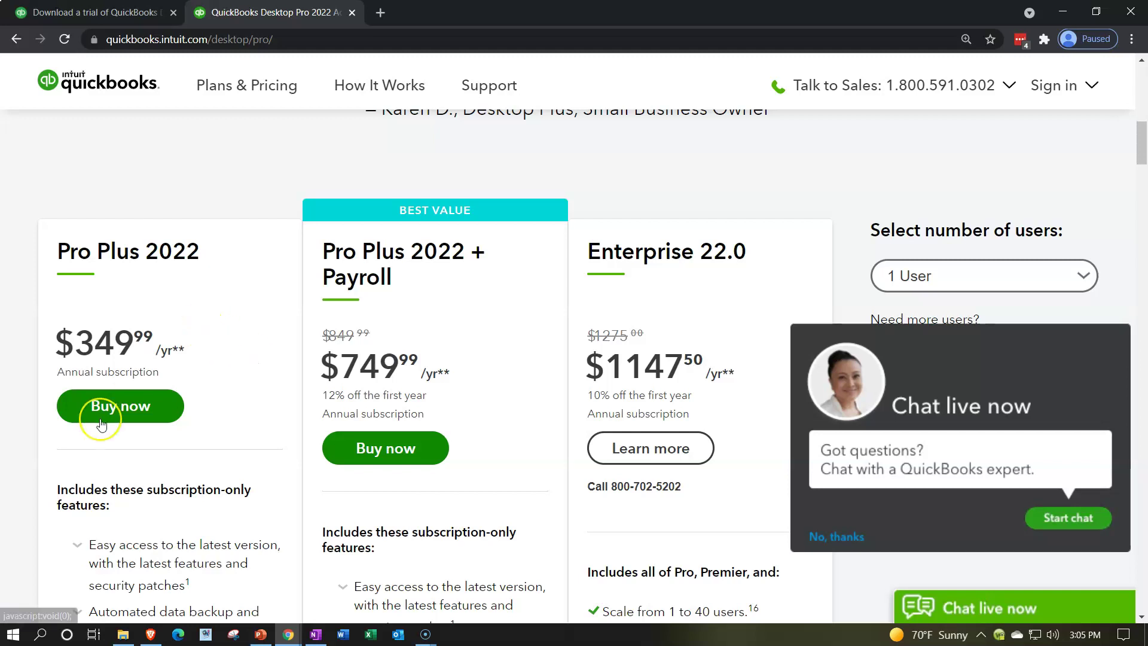
click(88, 405)
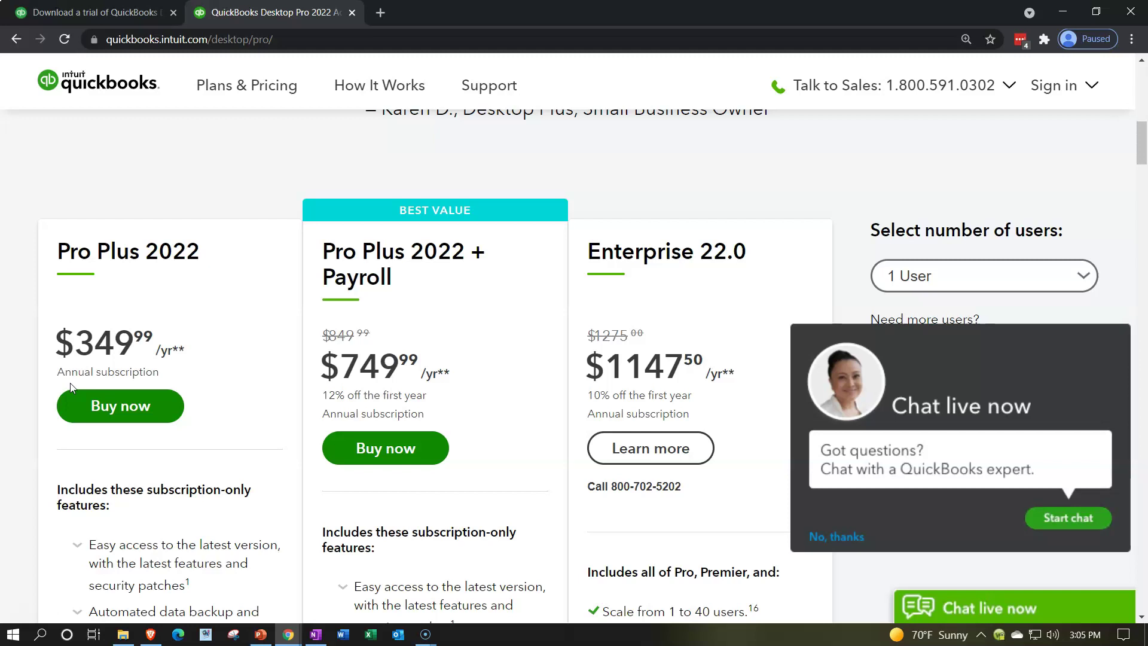
click(108, 413)
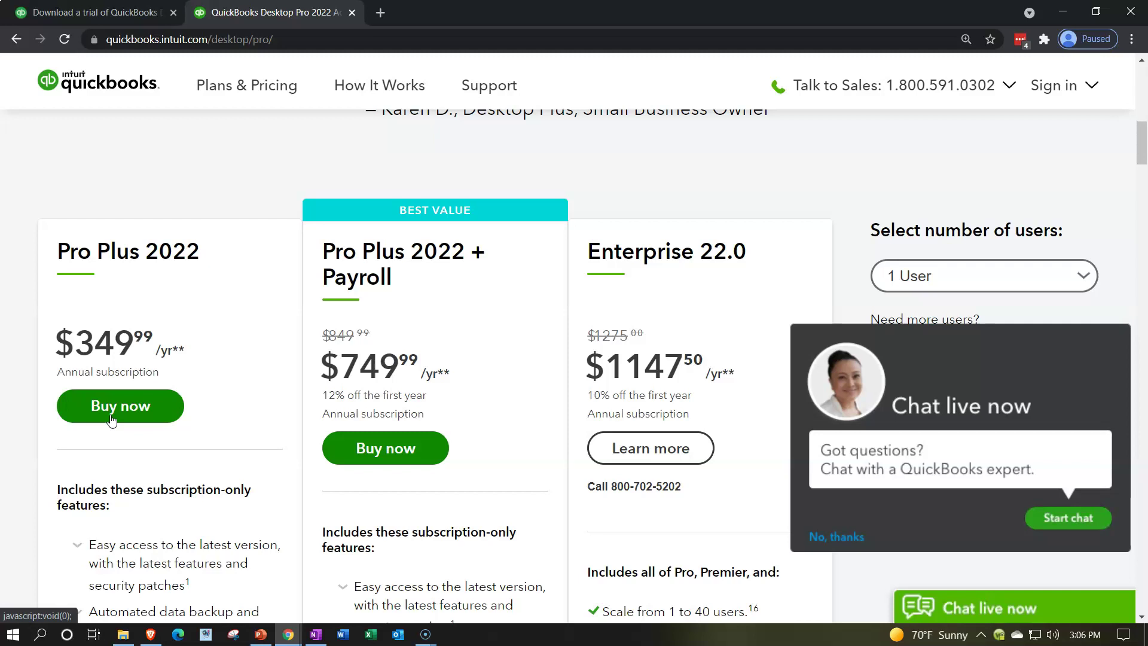
Step: Switch back to the 'Download a trial of QuickBooks Desktop' tab and scroll to its 30-day trials section
click(125, 18)
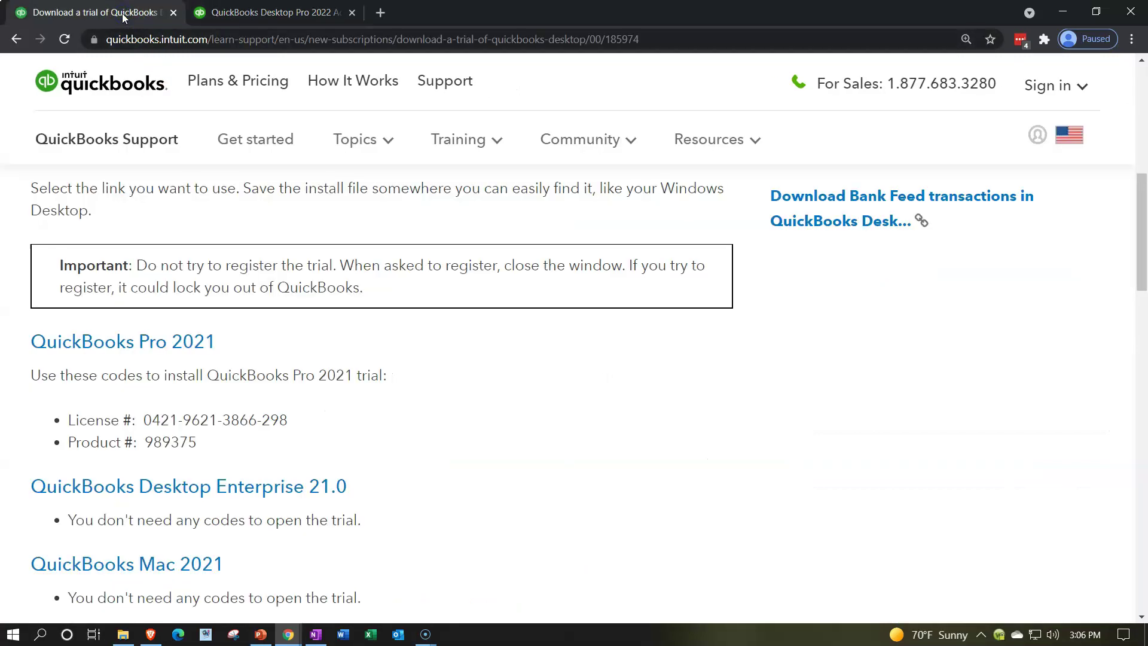
scroll(215, 417, up, 8)
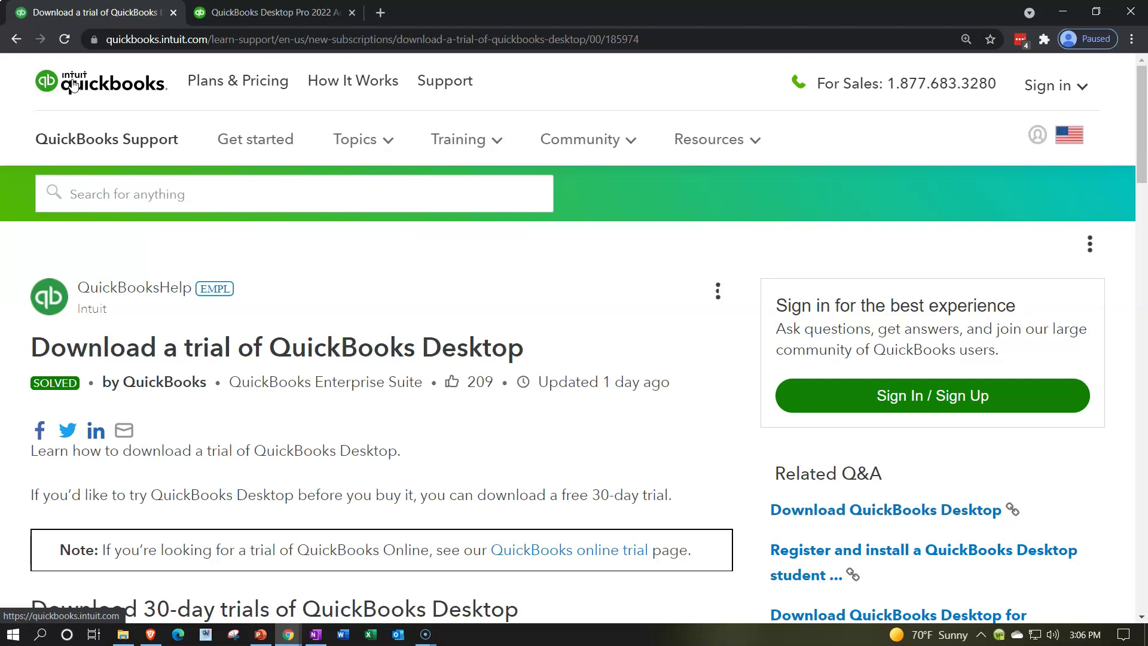
scroll(296, 357, down, 2)
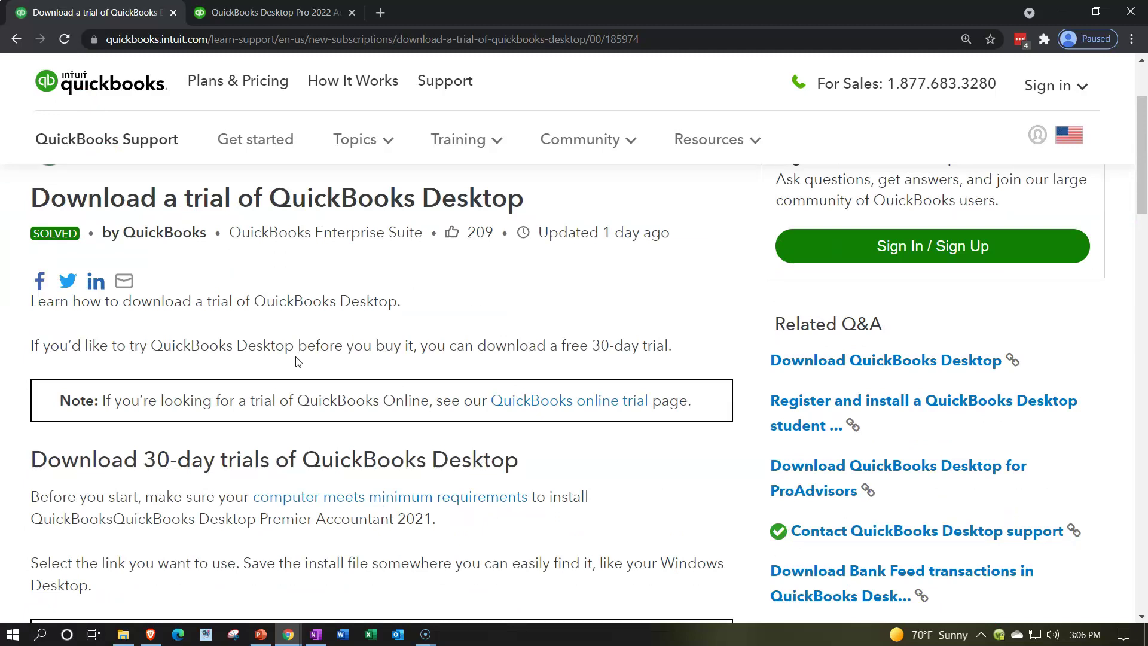
scroll(297, 362, down, 1)
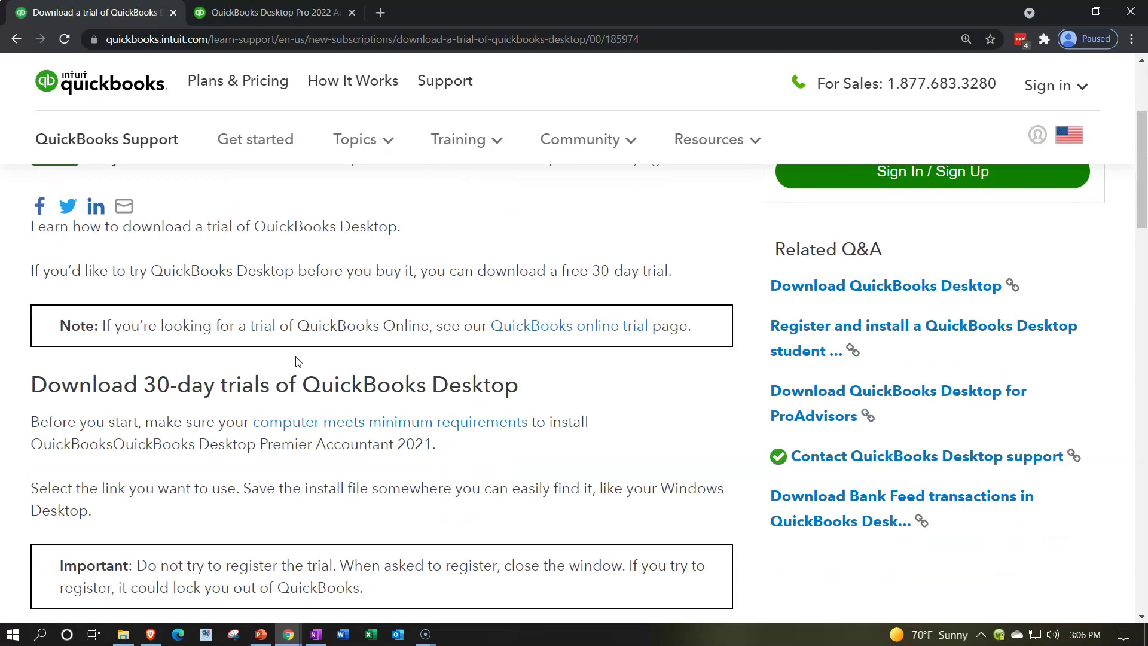
scroll(298, 361, up, 3)
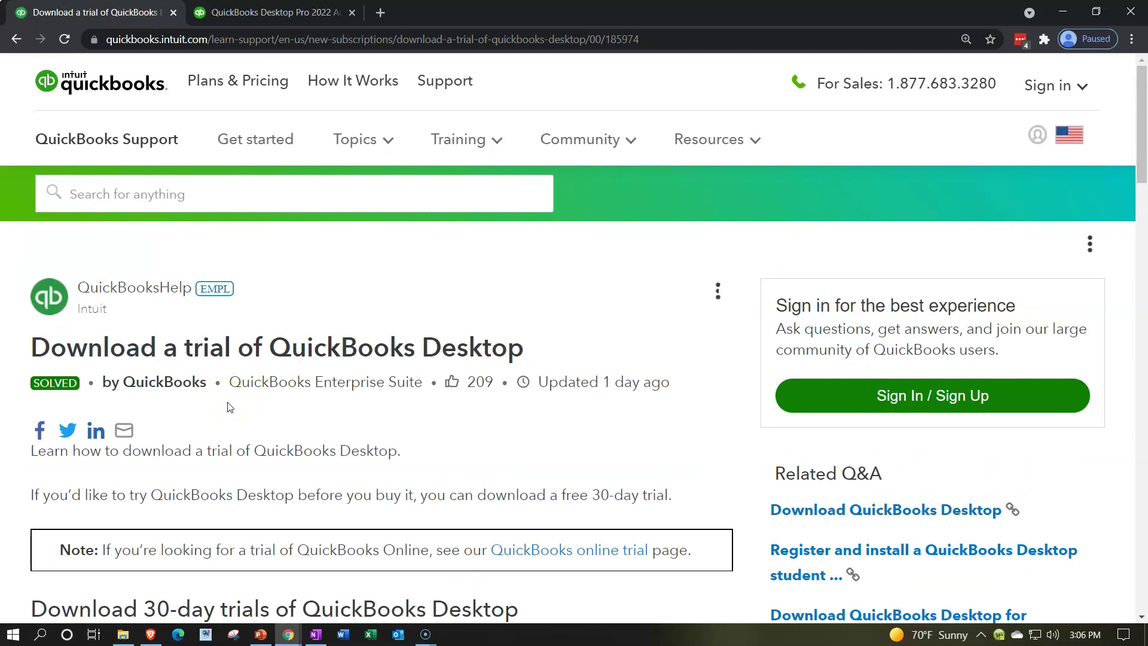
scroll(230, 408, down, 1)
scroll(227, 407, down, 1)
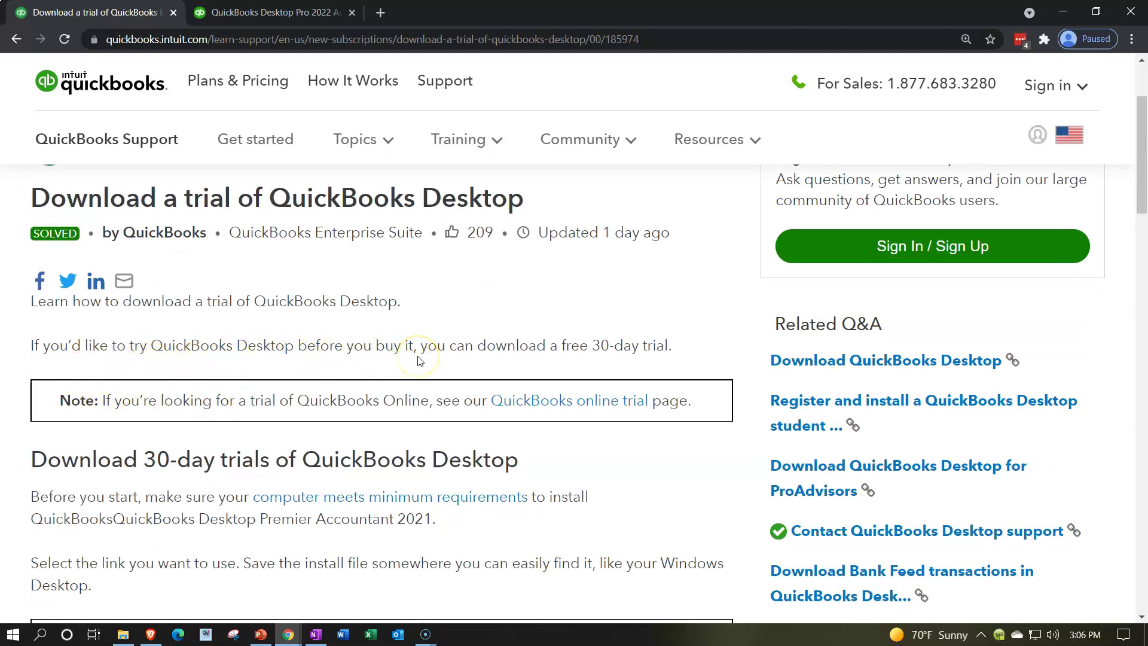
scroll(419, 360, down, 1)
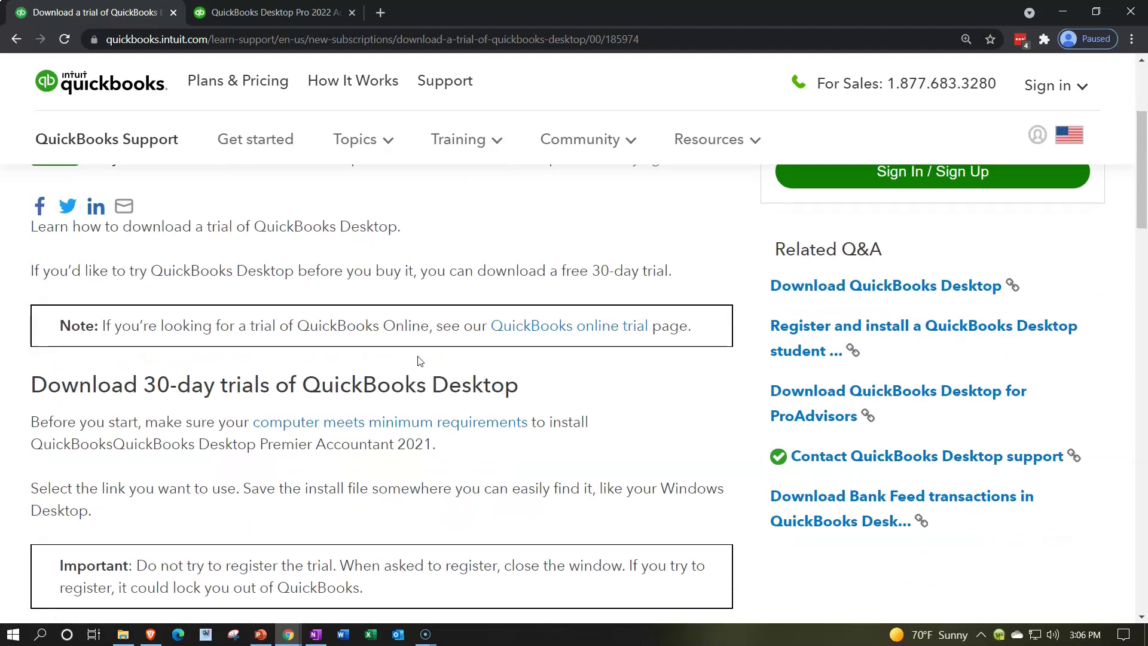
click(586, 296)
Step: Scroll down to the QuickBooks Pro 2021 section showing its License # and Product #
scroll(558, 354, down, 1)
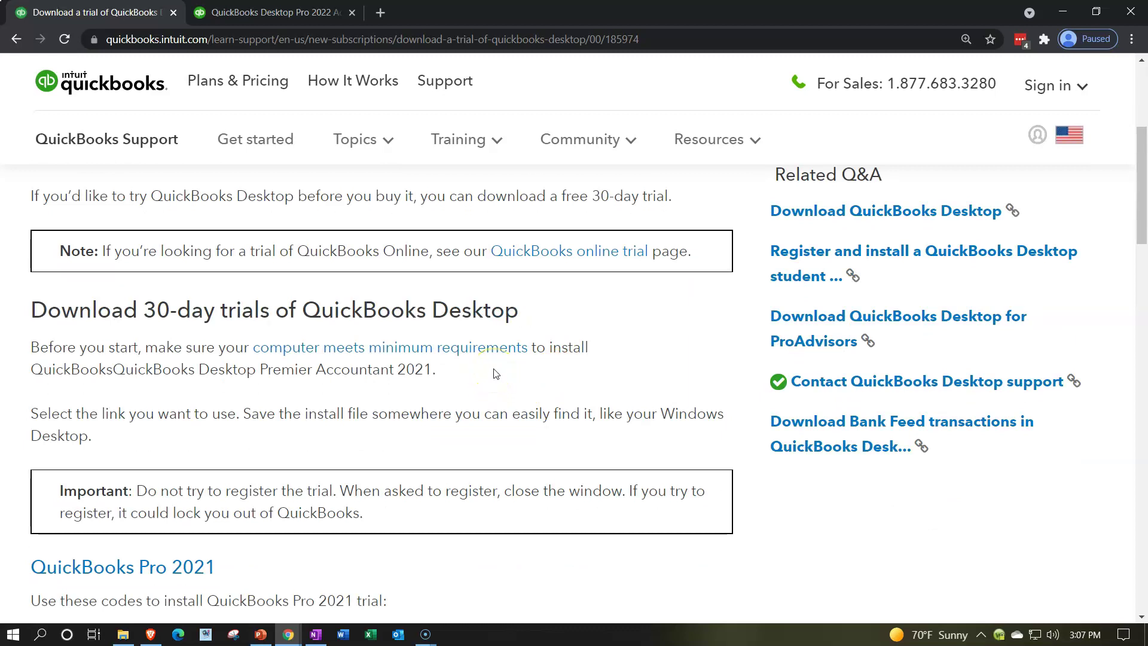
scroll(496, 374, down, 1)
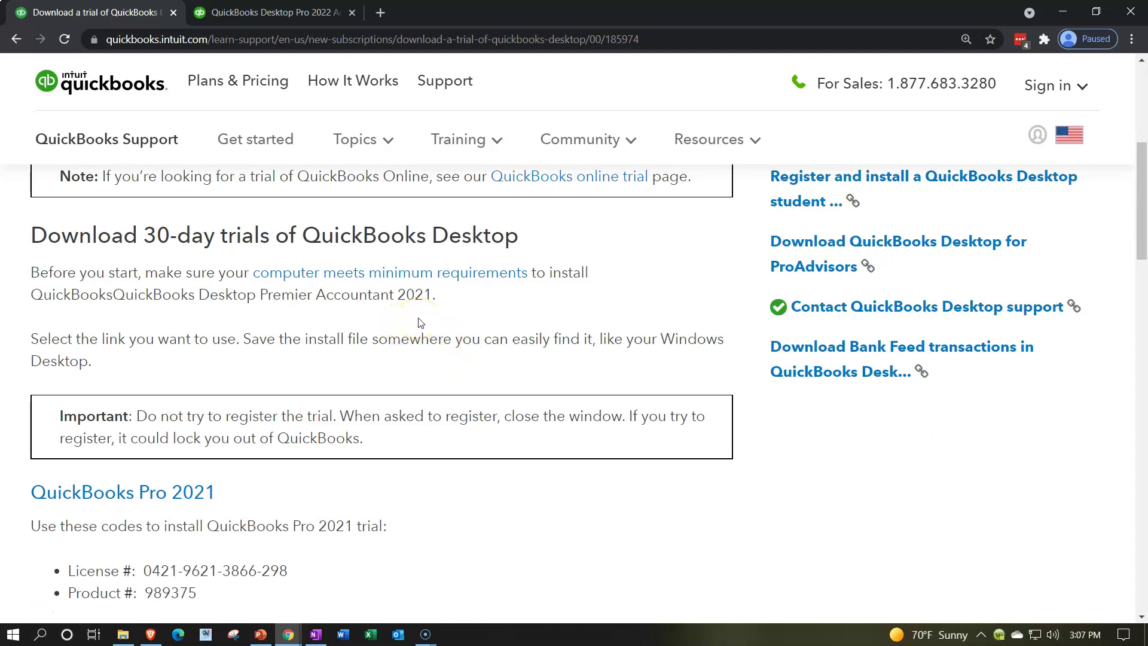
scroll(420, 323, down, 1)
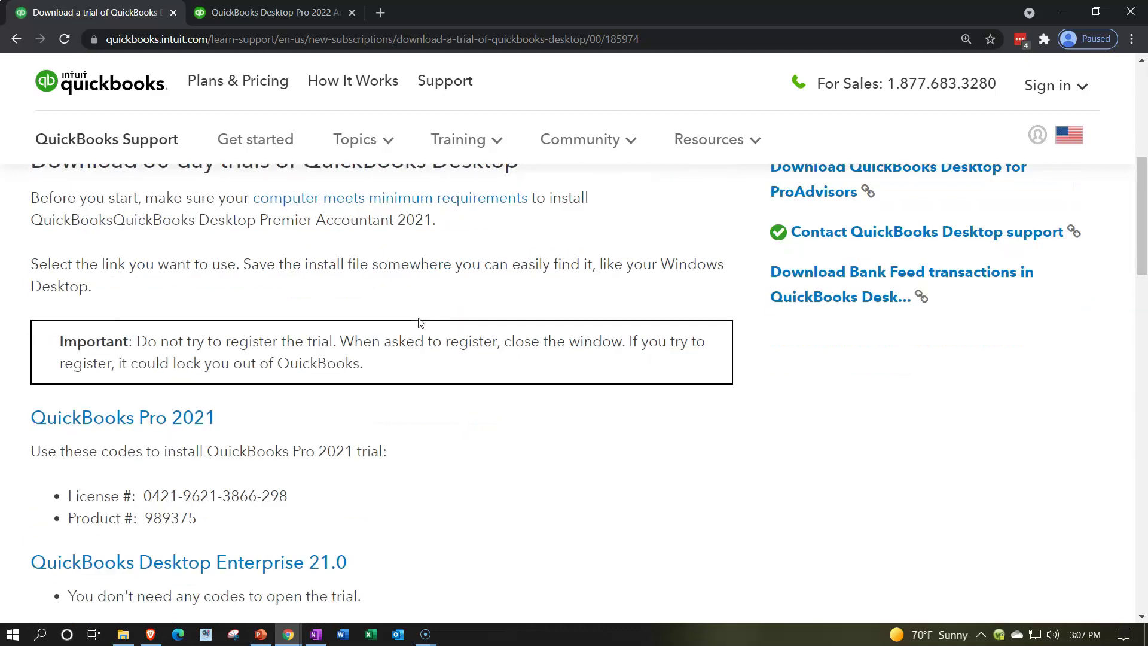
scroll(418, 328, down, 1)
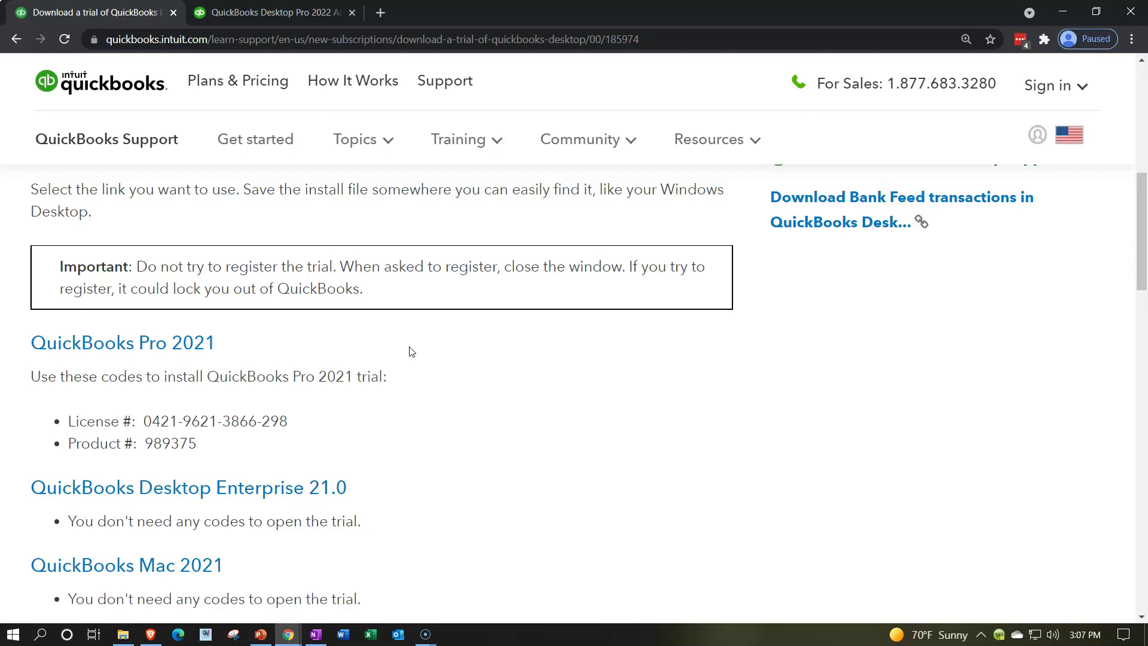
scroll(411, 352, down, 1)
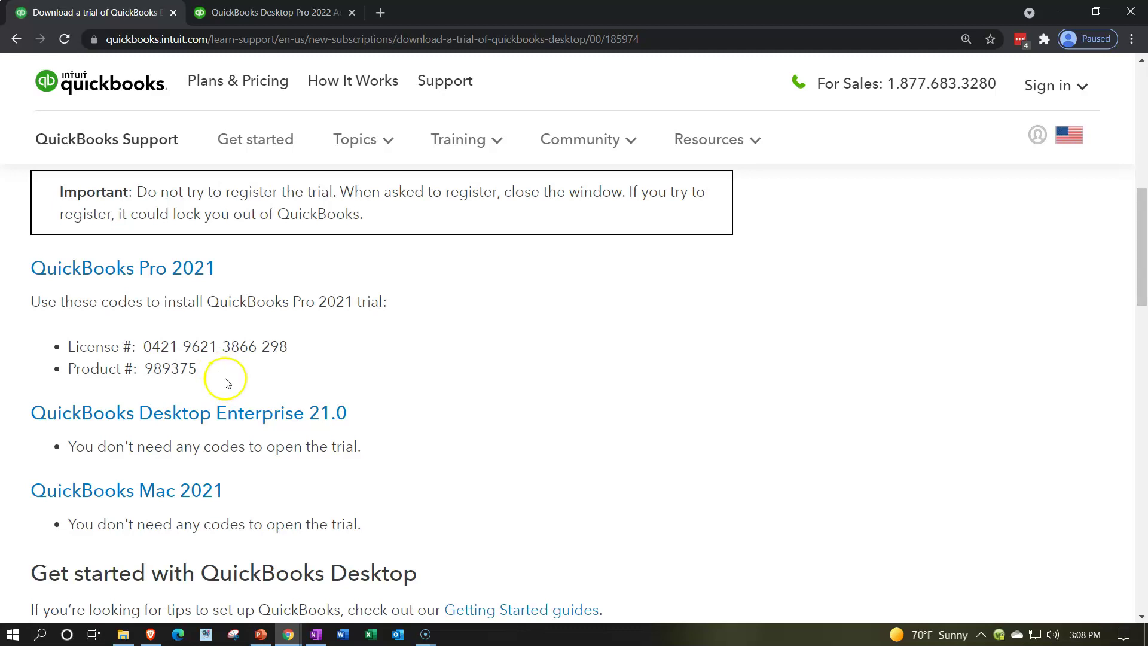
Step: Paste the Pro 2021 install line with its license and product codes into the blank Word document
click(351, 639)
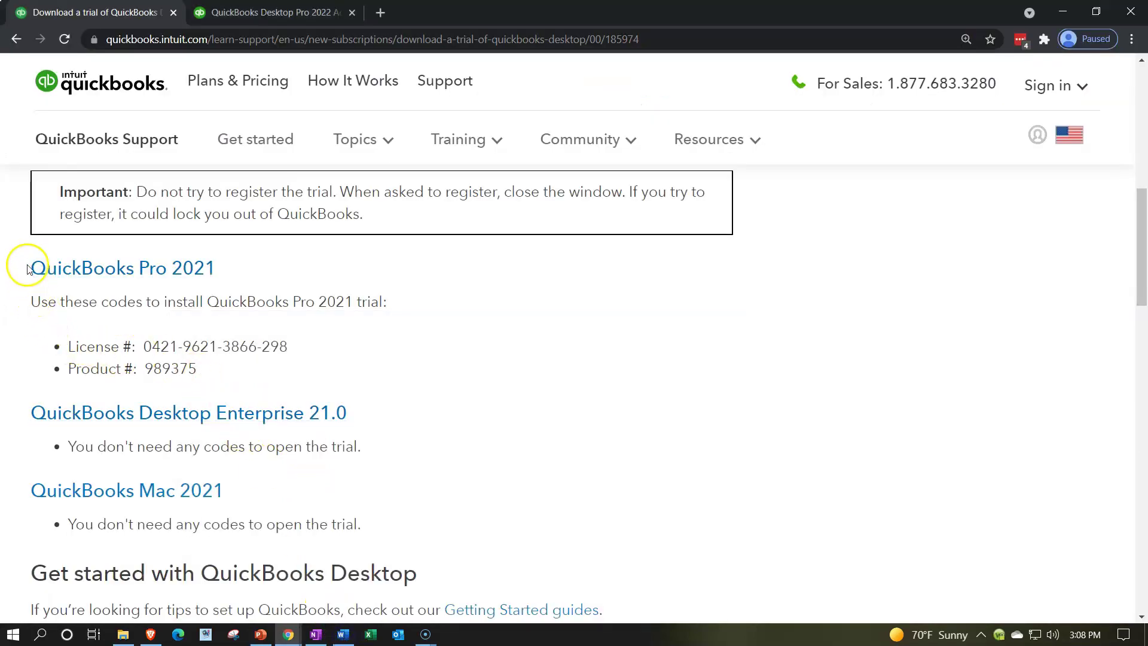
drag(18, 300, 250, 367)
key(ctrl+c)
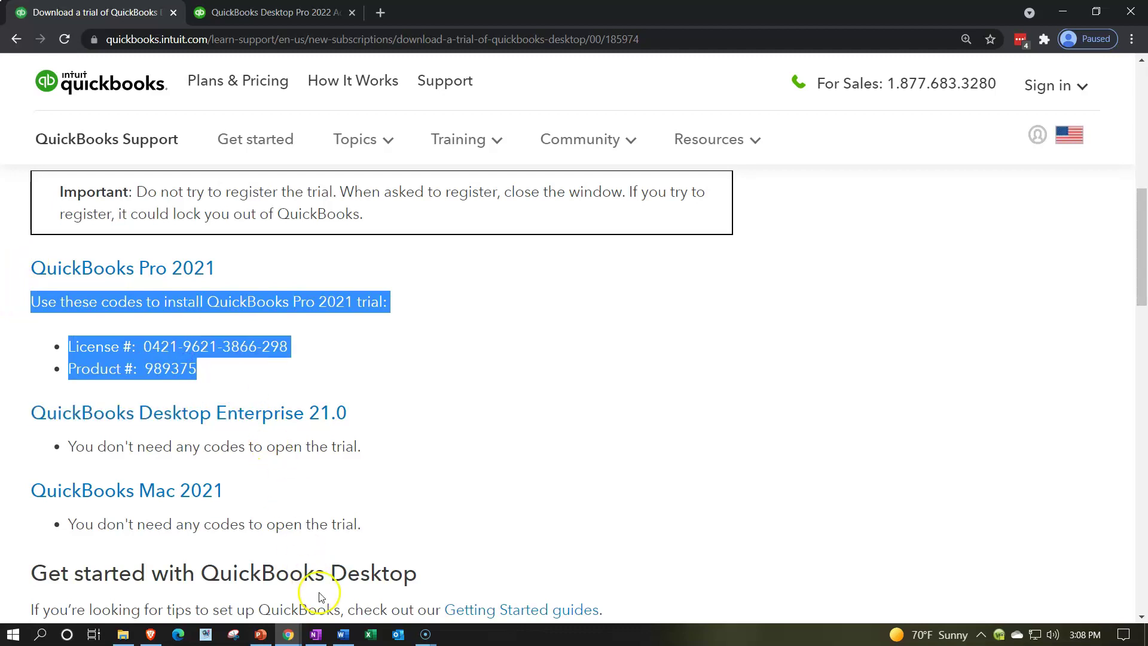
click(344, 634)
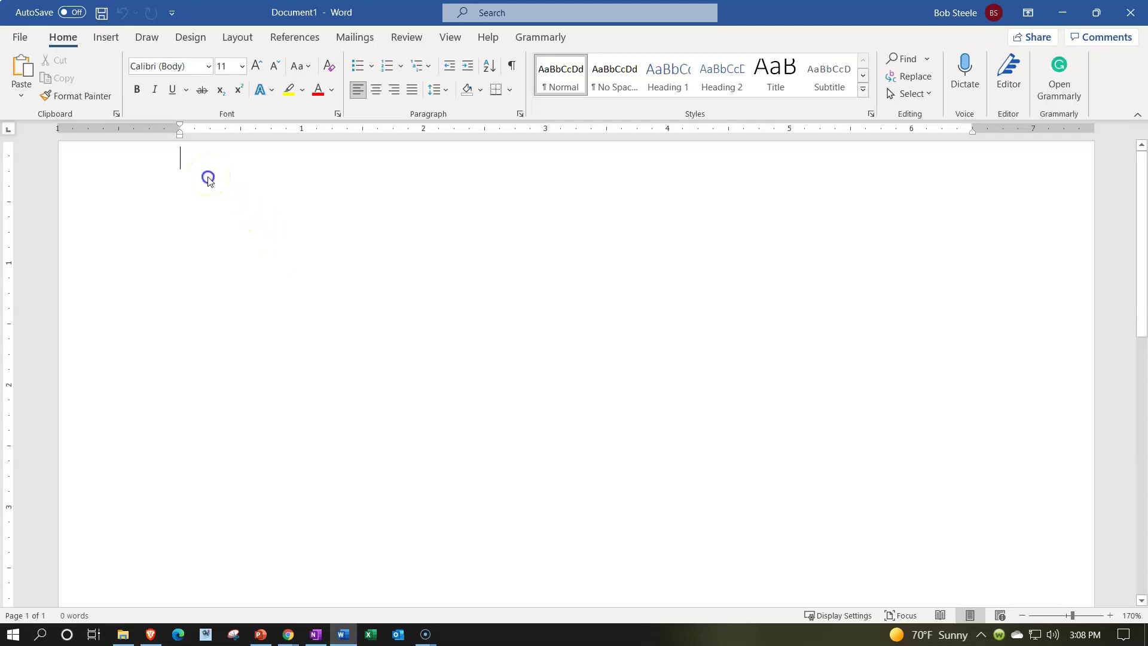
key(ctrl+v)
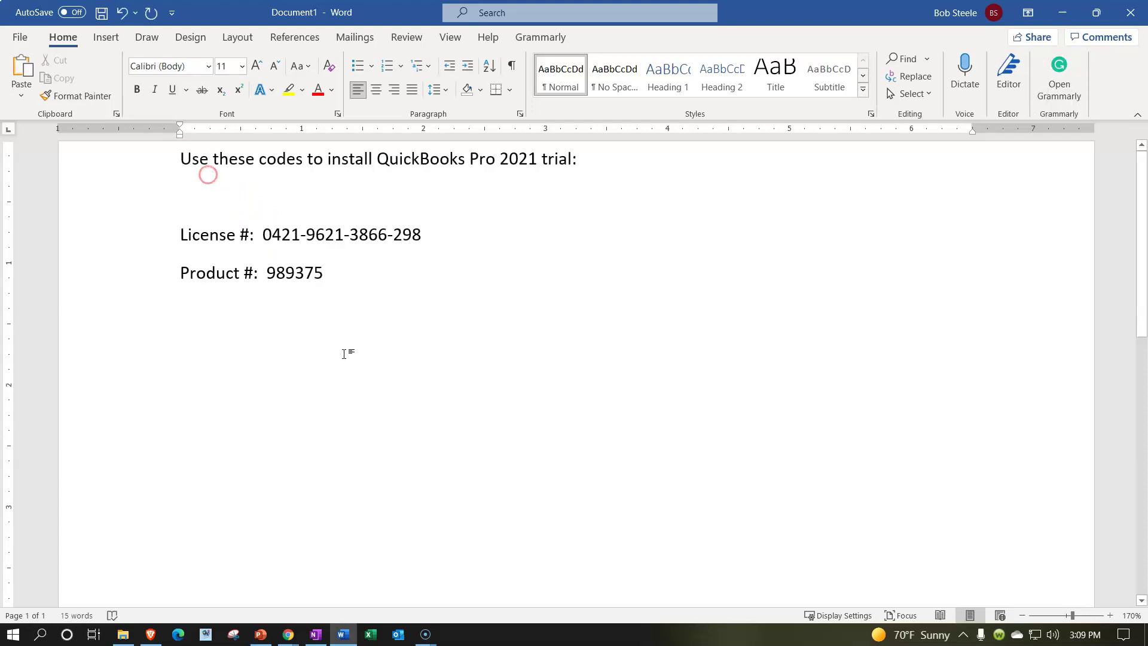
click(1062, 13)
click(621, 439)
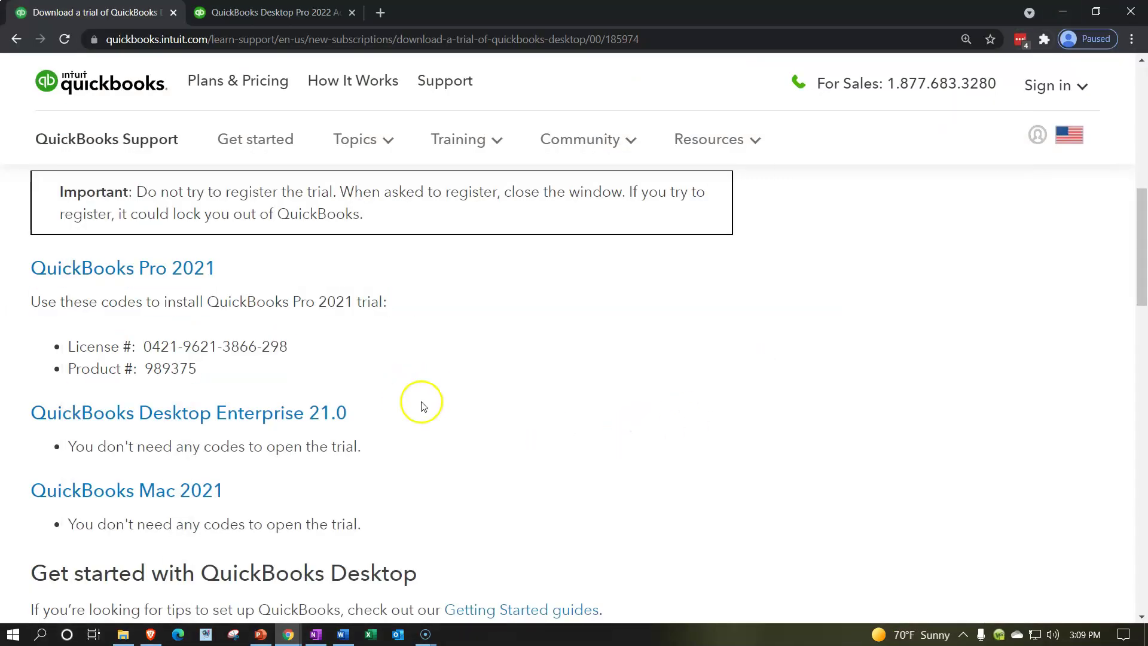
Step: Download the QuickBooks Pro 2021 trial installer and restore Chrome down from full screen
click(135, 275)
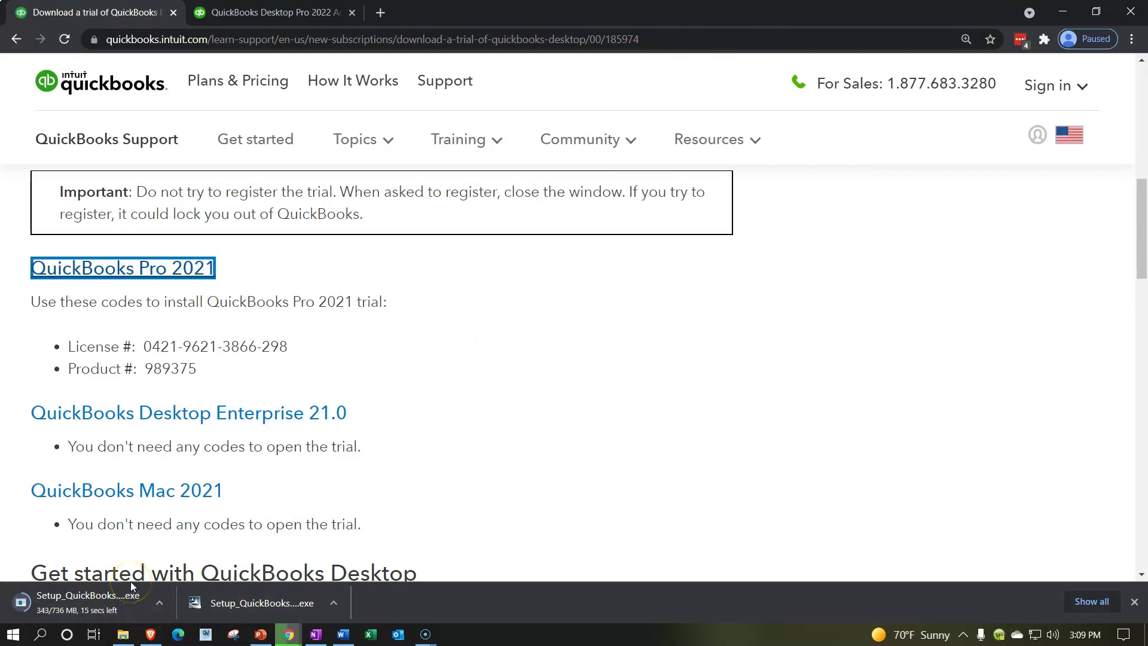
mouse_move(1020, 70)
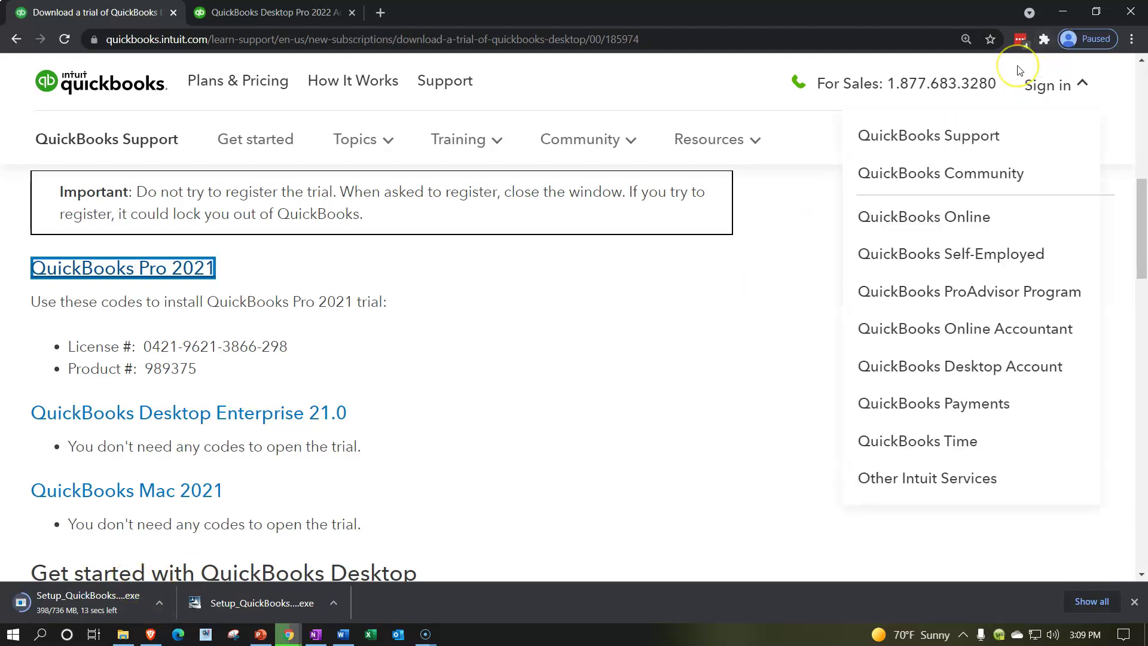
mouse_move(884, 118)
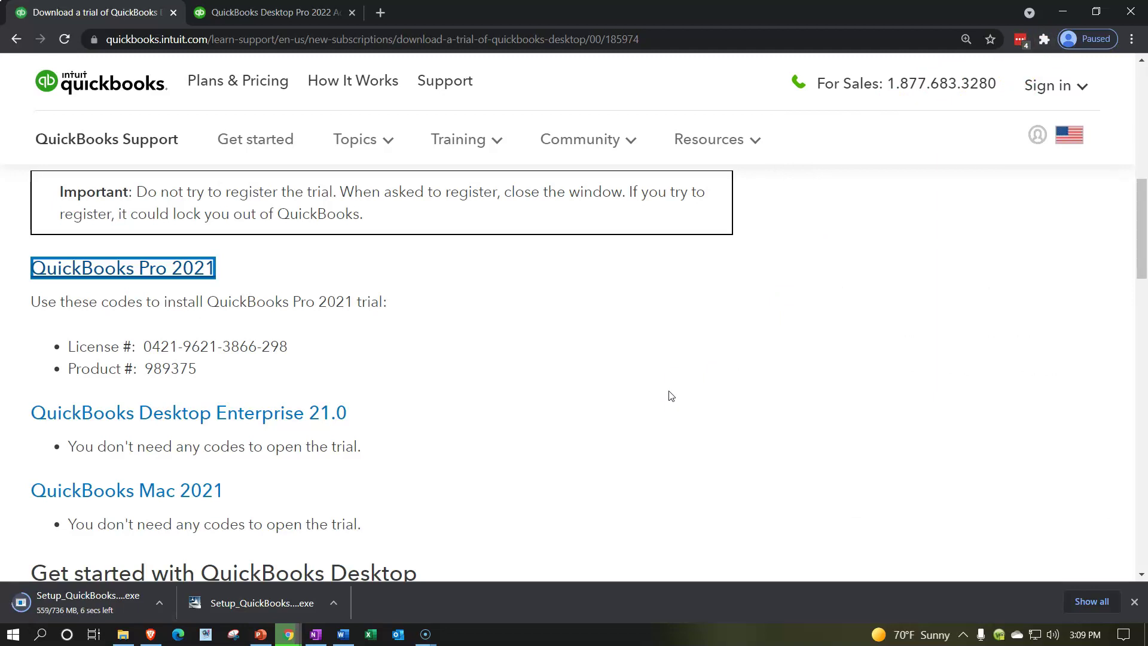
click(737, 336)
Step: Drag the downloaded Setup_QuickBooksPro2021 (3) file from the download bar onto the desktop, then minimize Chrome
double_click(825, 18)
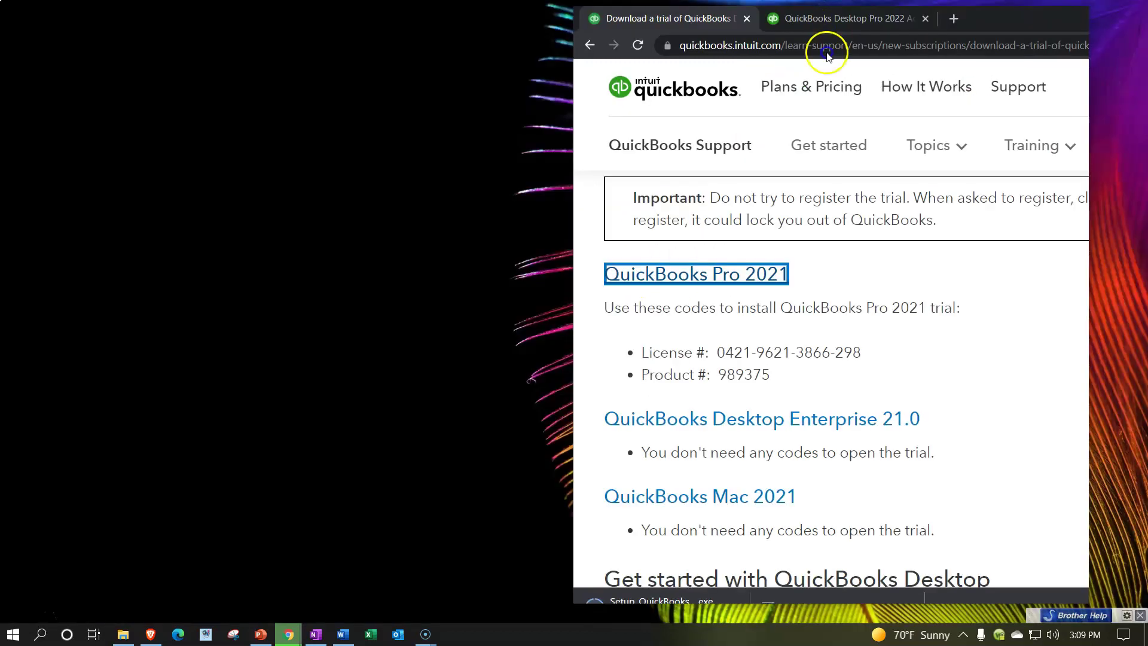
drag(818, 94, 384, 22)
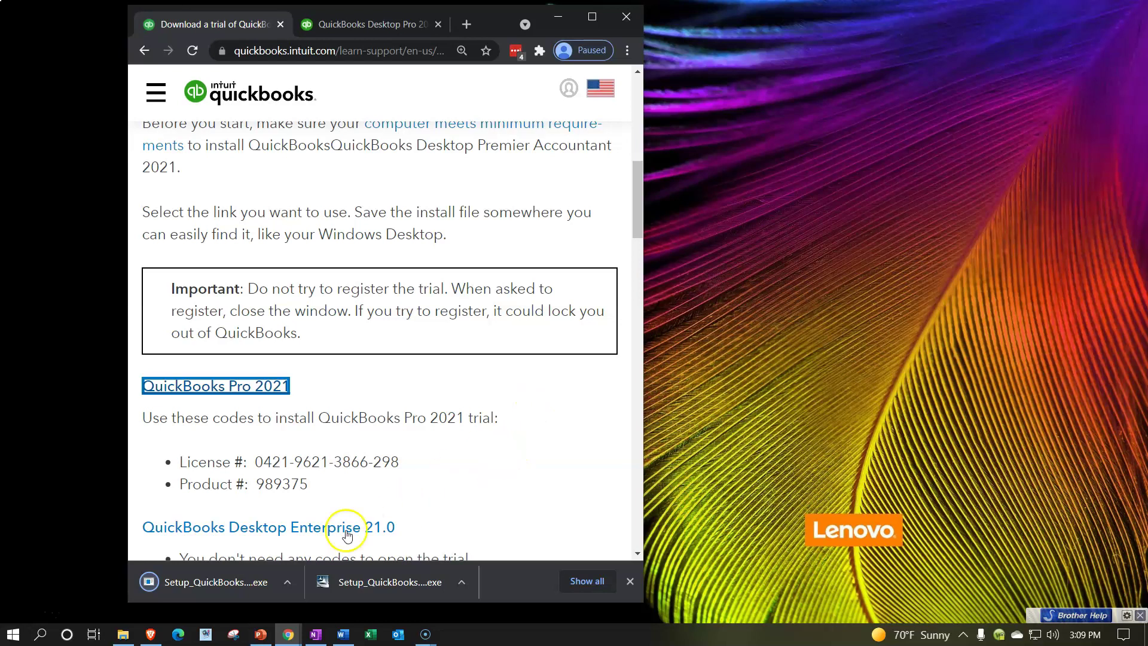
drag(200, 582, 766, 193)
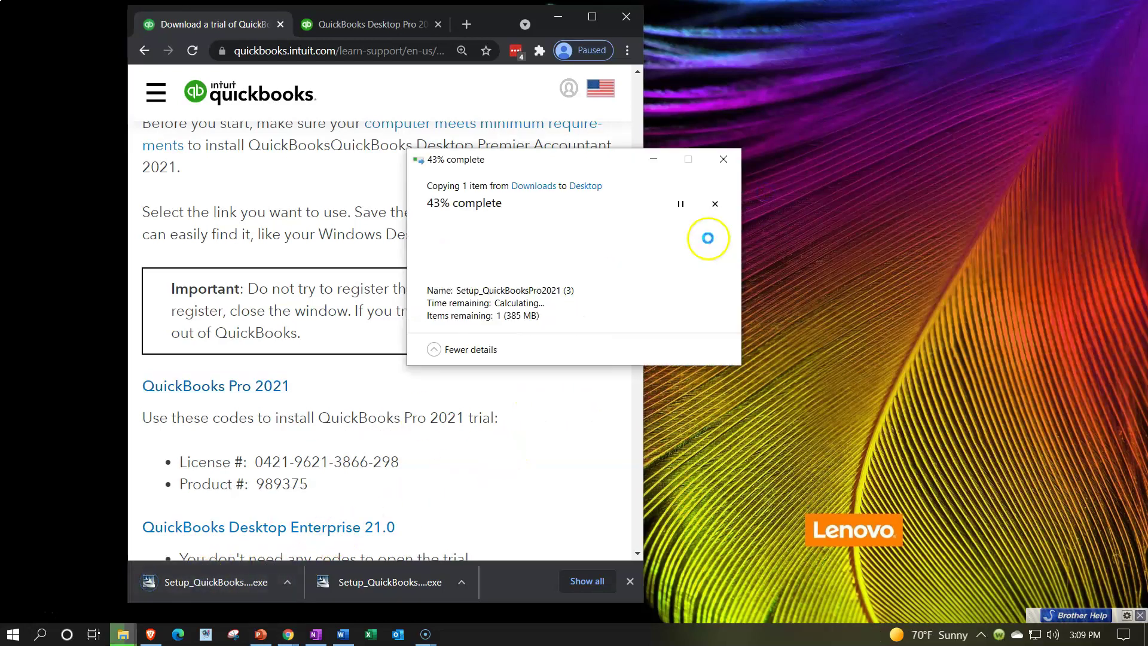
click(592, 18)
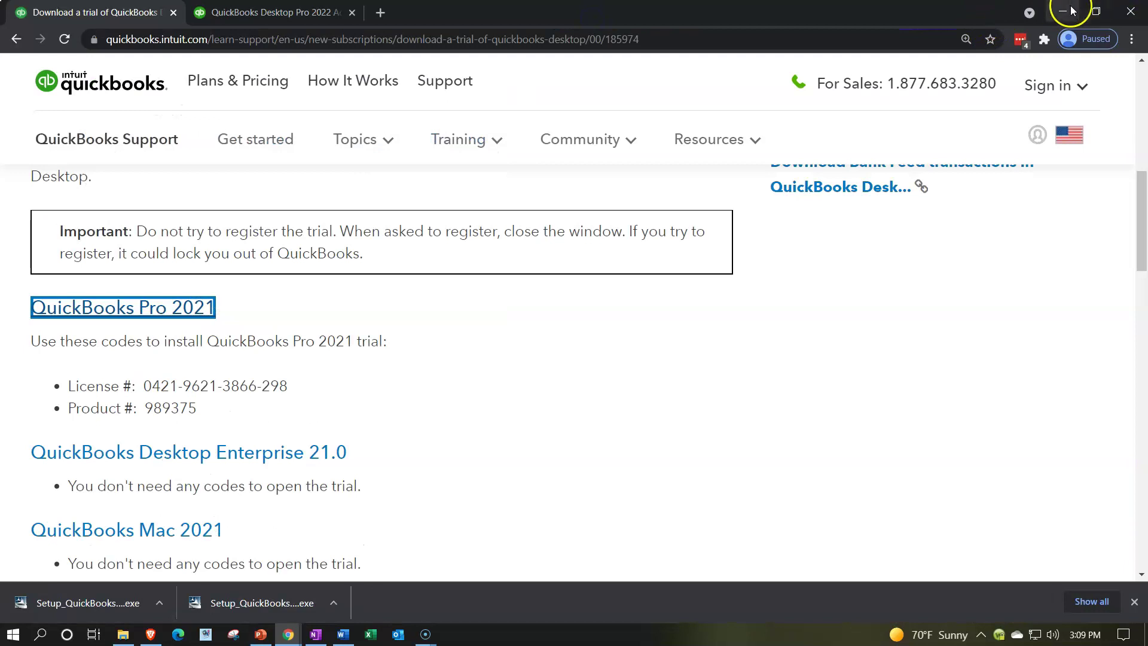
click(1068, 11)
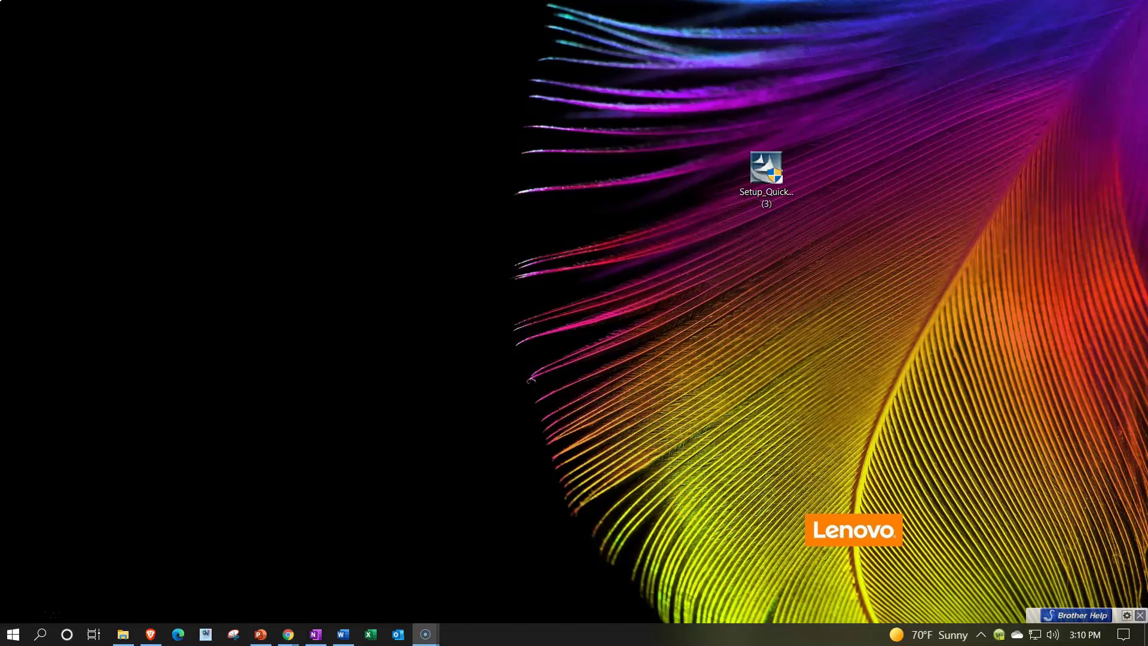
Step: Bring QuickBooksProSub2022 onto the desktop and place Setup_QuickBooksPro2021 (3) beside it
drag(1146, 245, 514, 245)
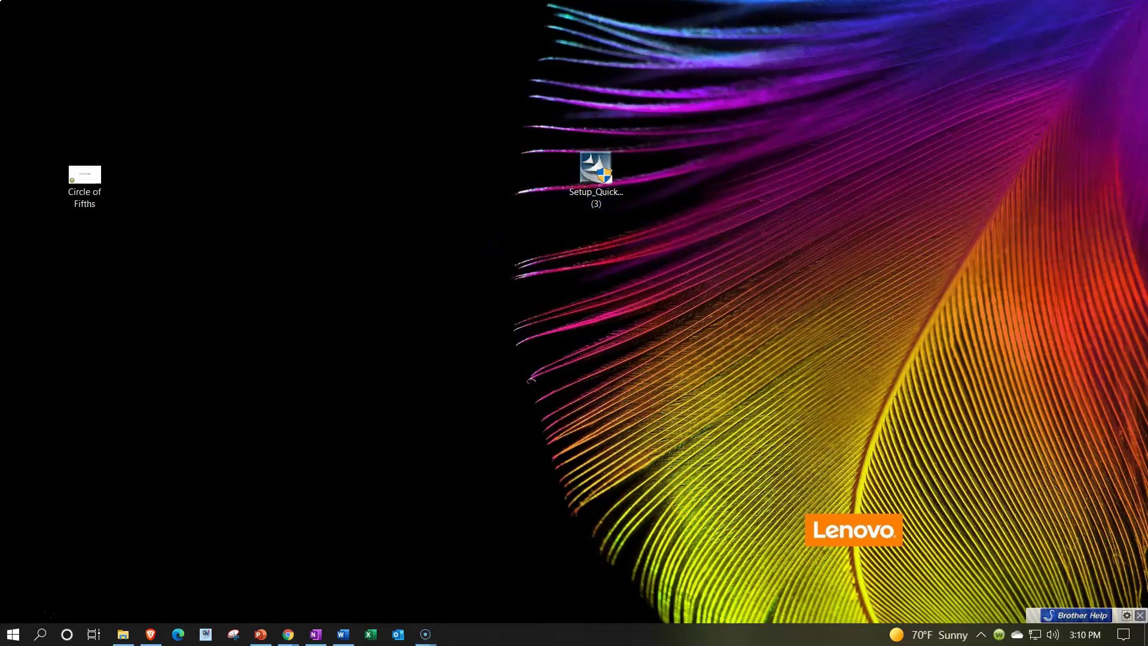
drag(1145, 326, 422, 254)
click(589, 173)
drag(589, 174, 497, 242)
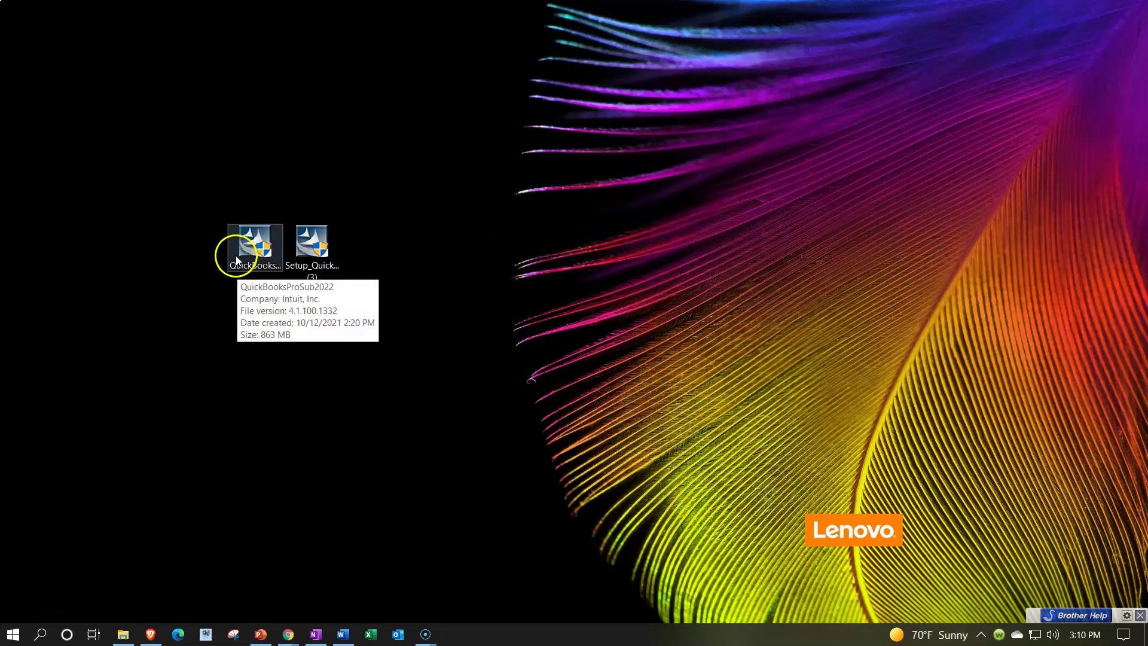
Step: Select the two installer files and launch the QuickBooksProSub2022 installer
click(238, 260)
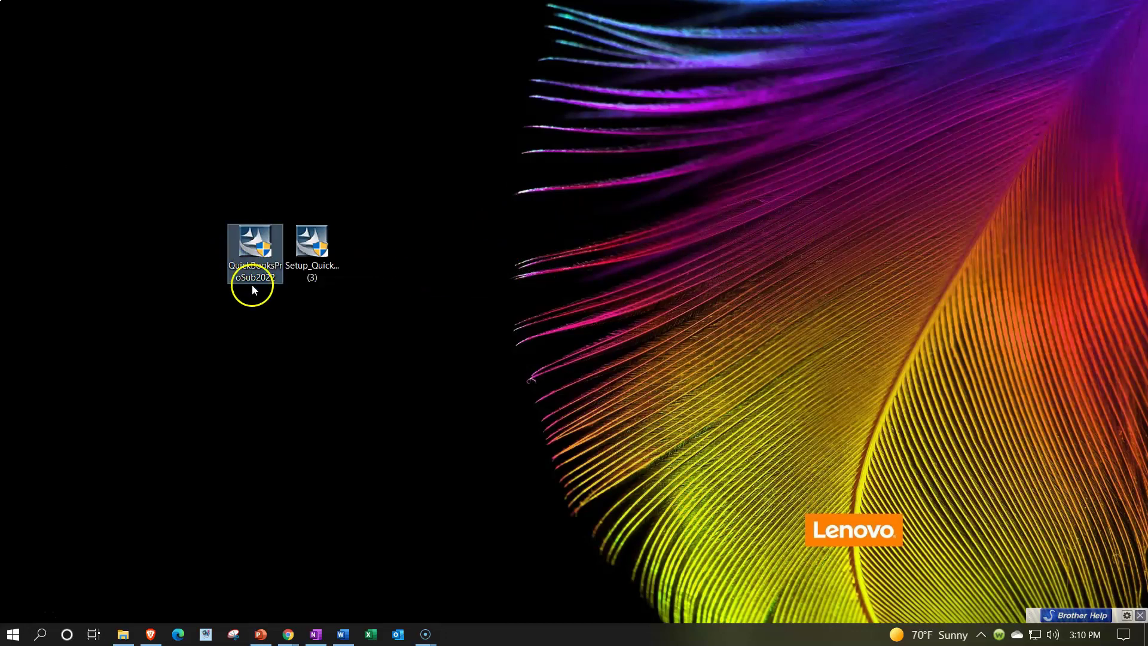
drag(251, 286, 303, 267)
click(303, 267)
mouse_move(307, 287)
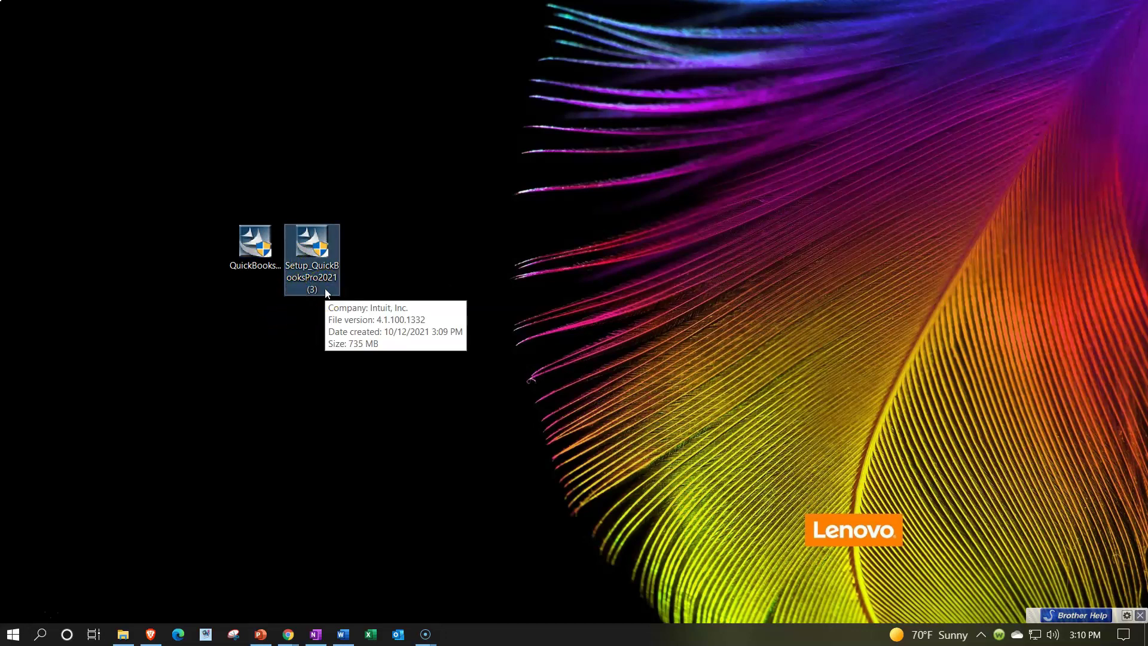
double_click(281, 250)
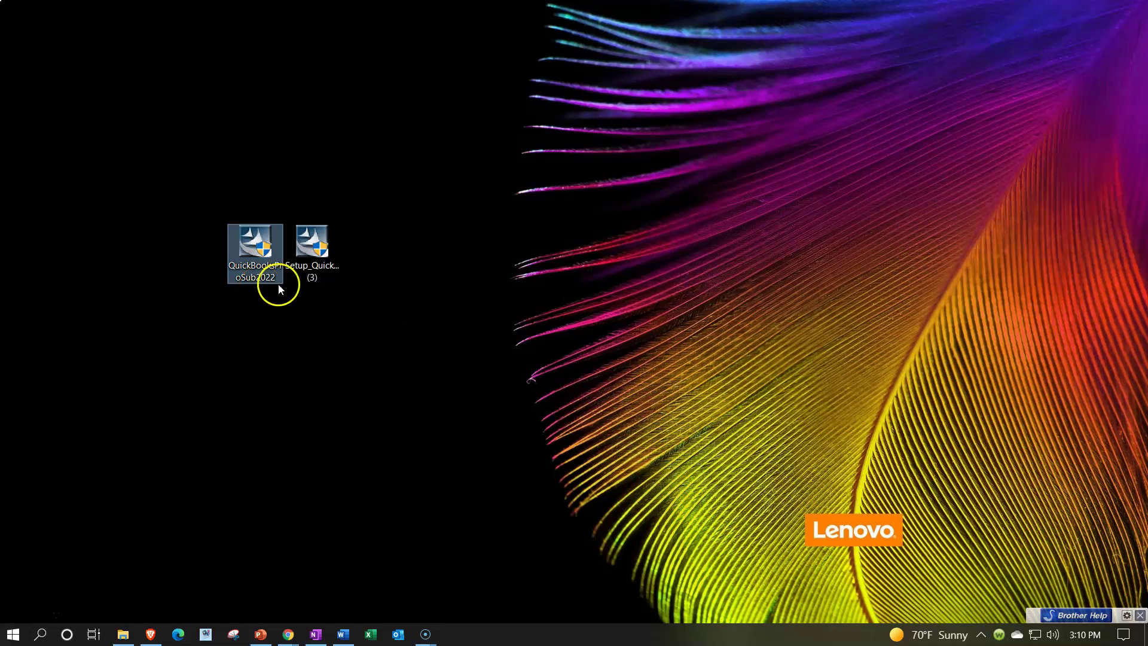
click(311, 260)
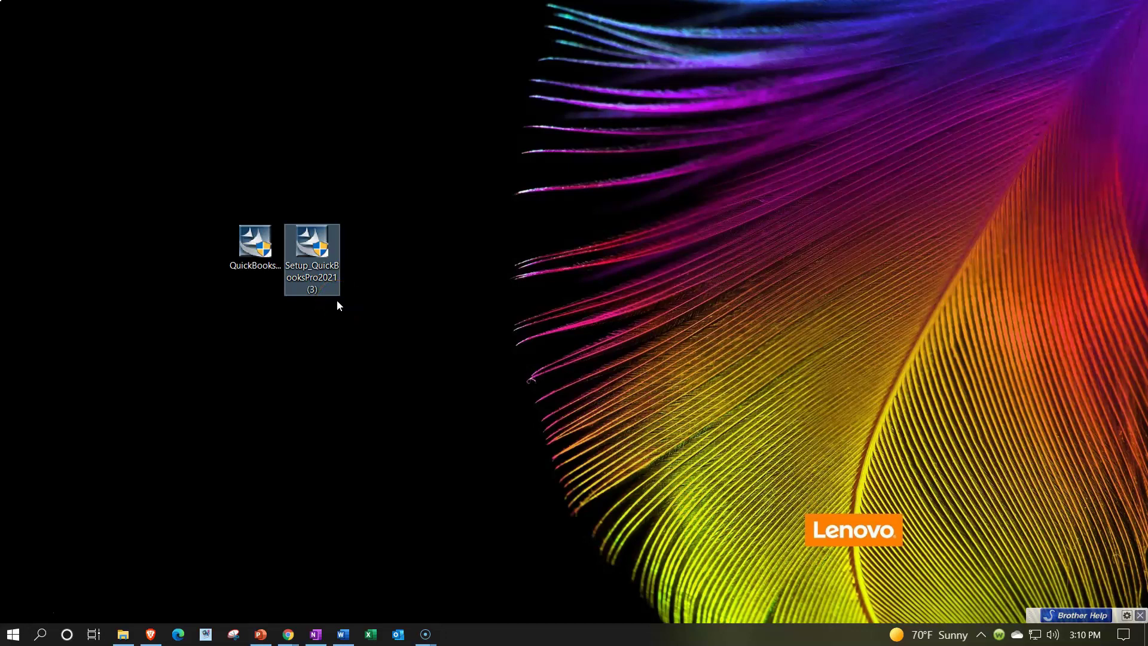
click(270, 262)
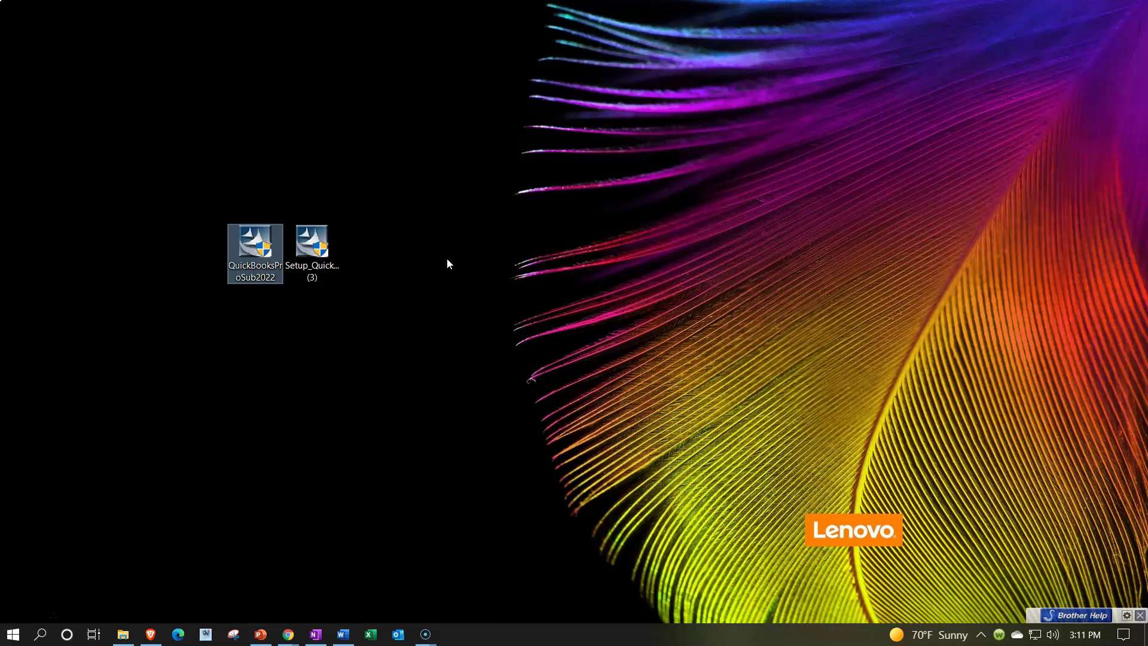
Step: Make a desktop folder called 'QuickBooks Desktop 2022' and open it
right_click(392, 242)
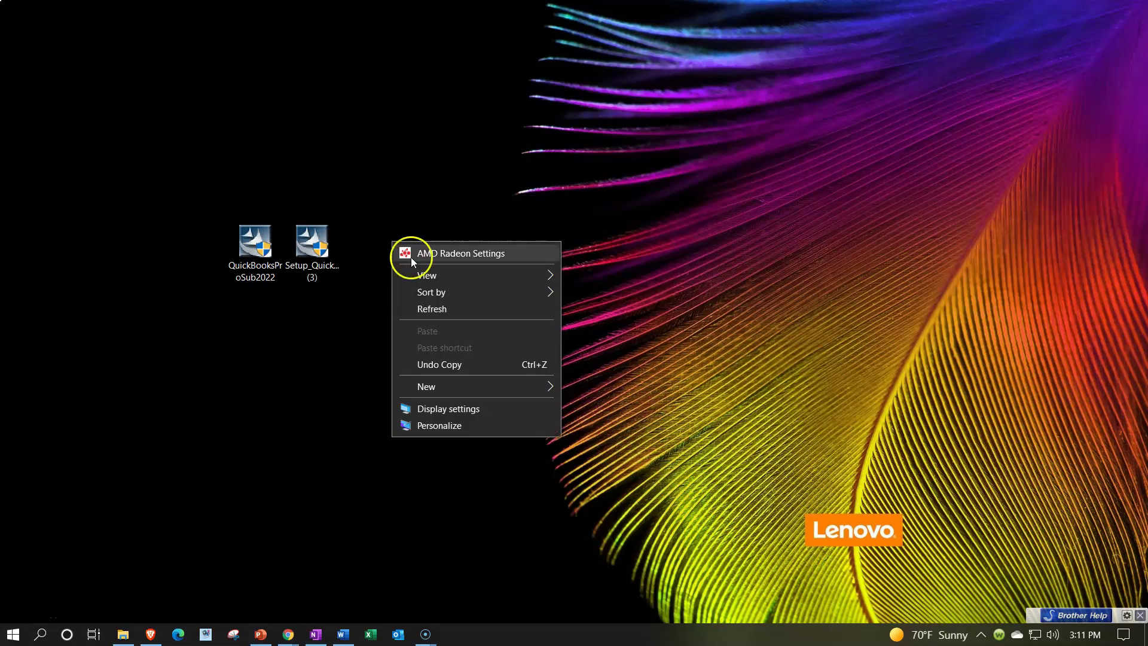
mouse_move(507, 387)
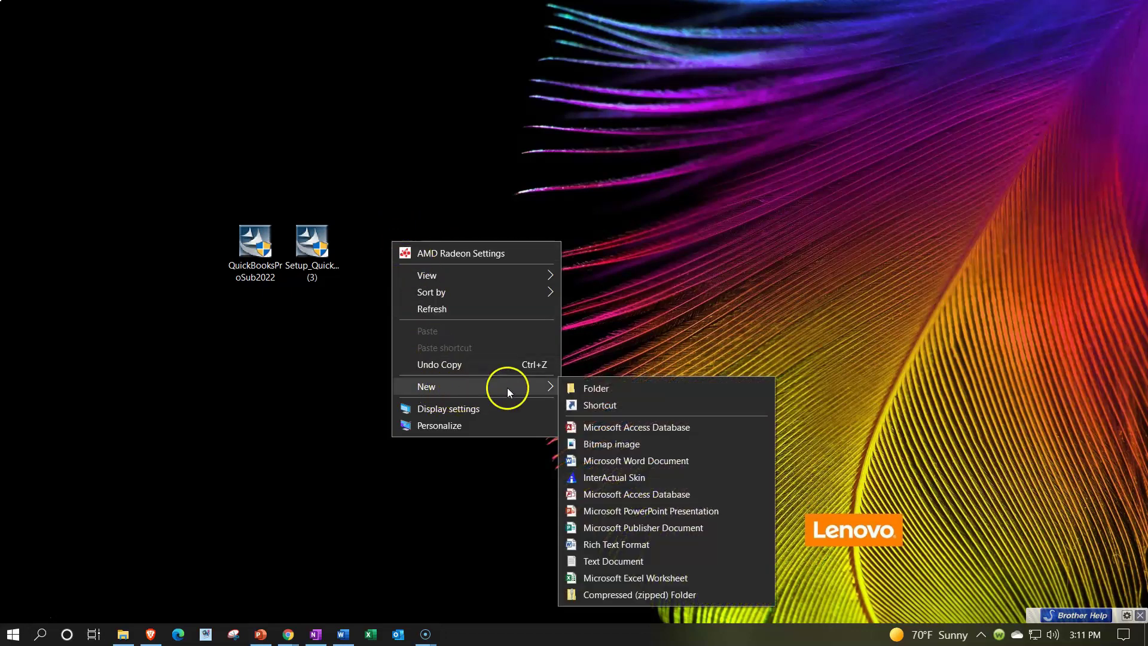
click(592, 389)
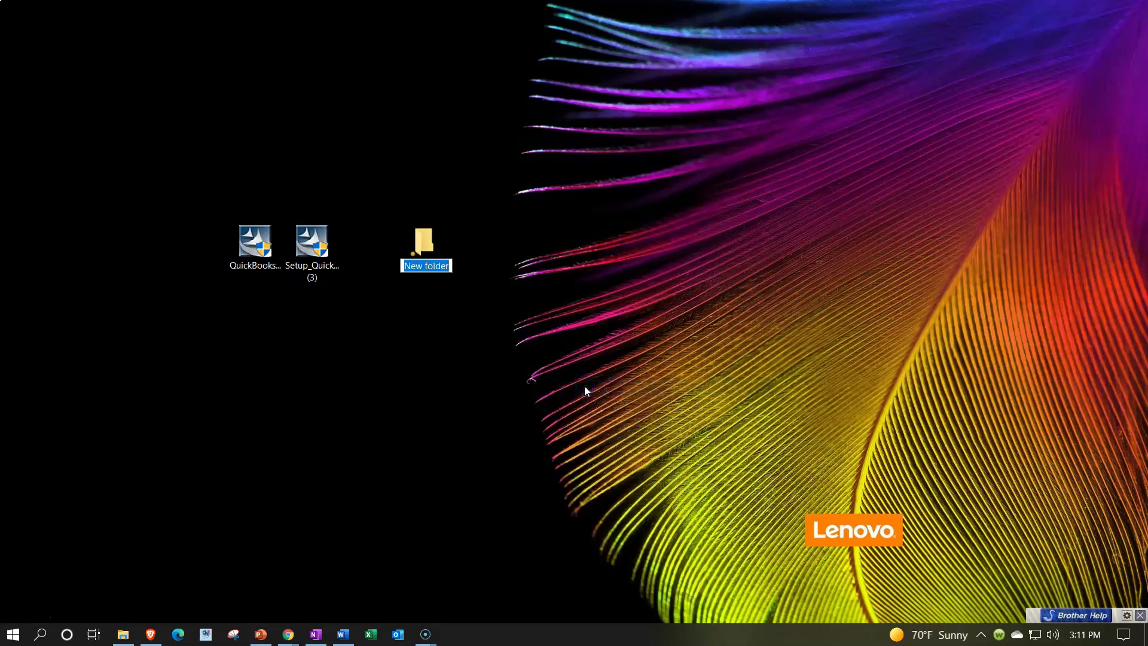
text(Q)
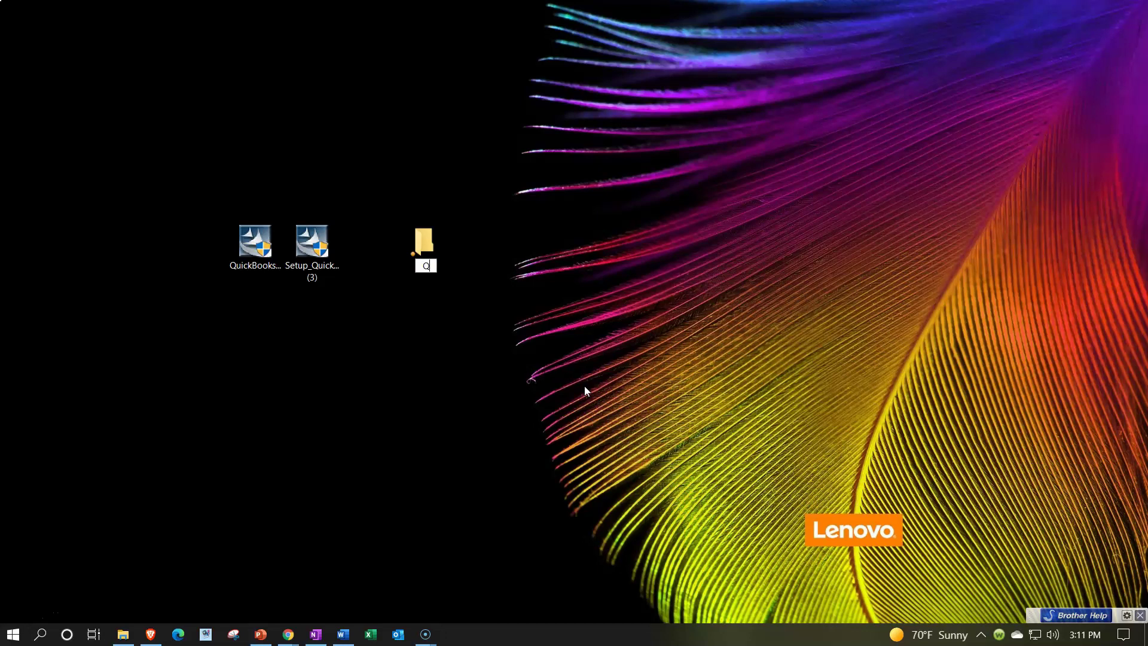
text(uickBooks Desktop )
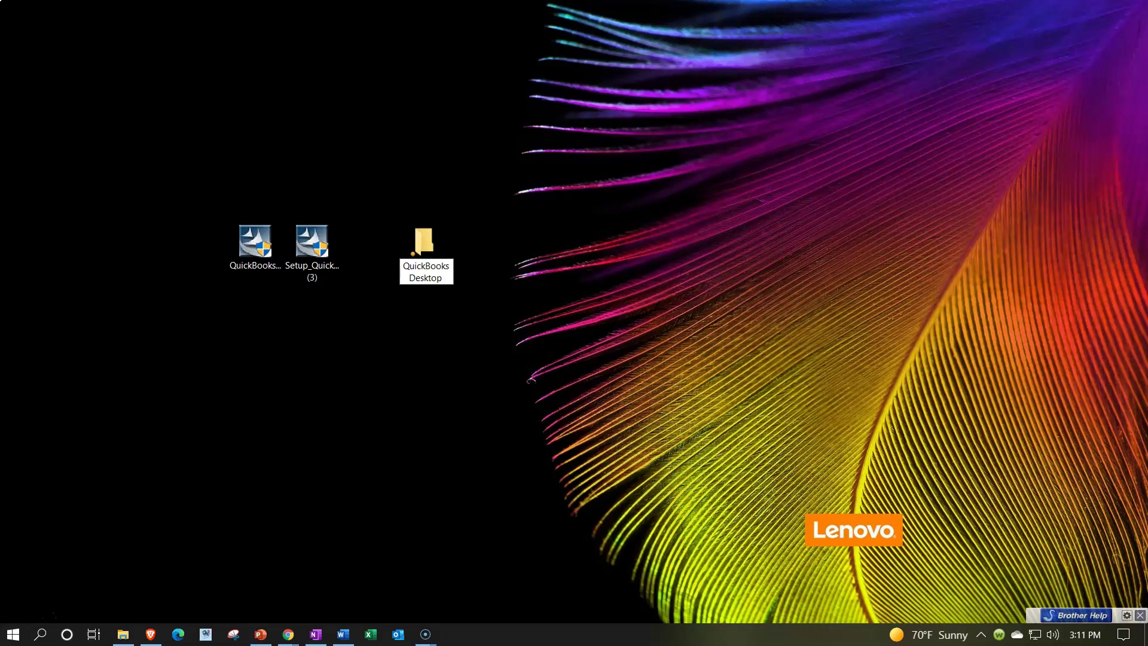
text(2022)
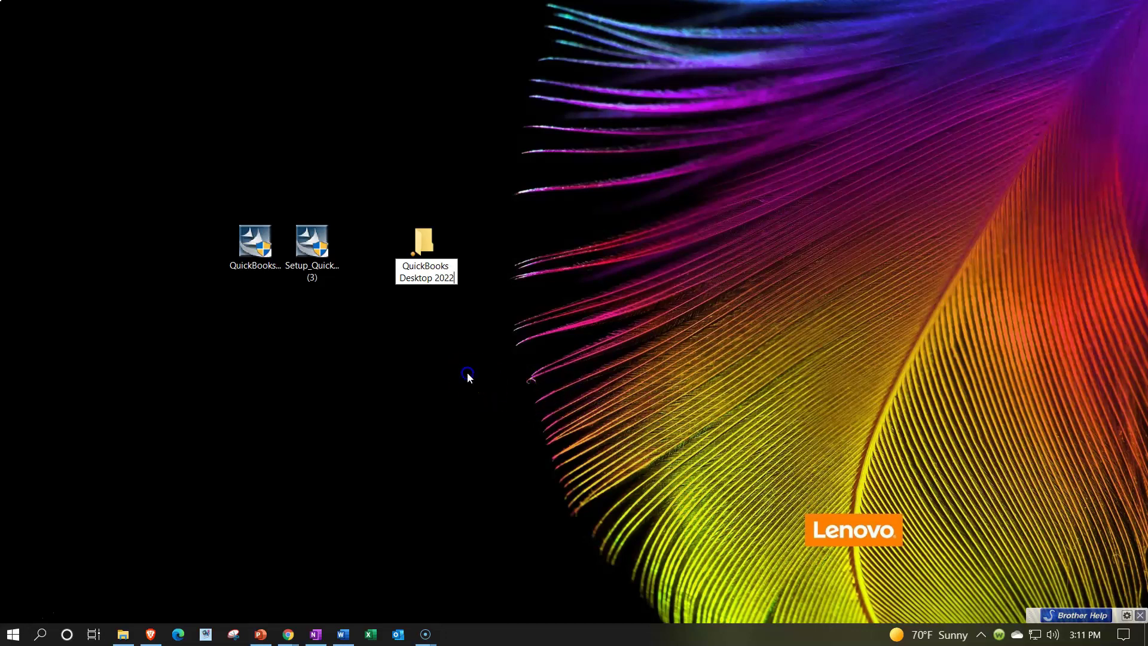
key(Return)
double_click(429, 239)
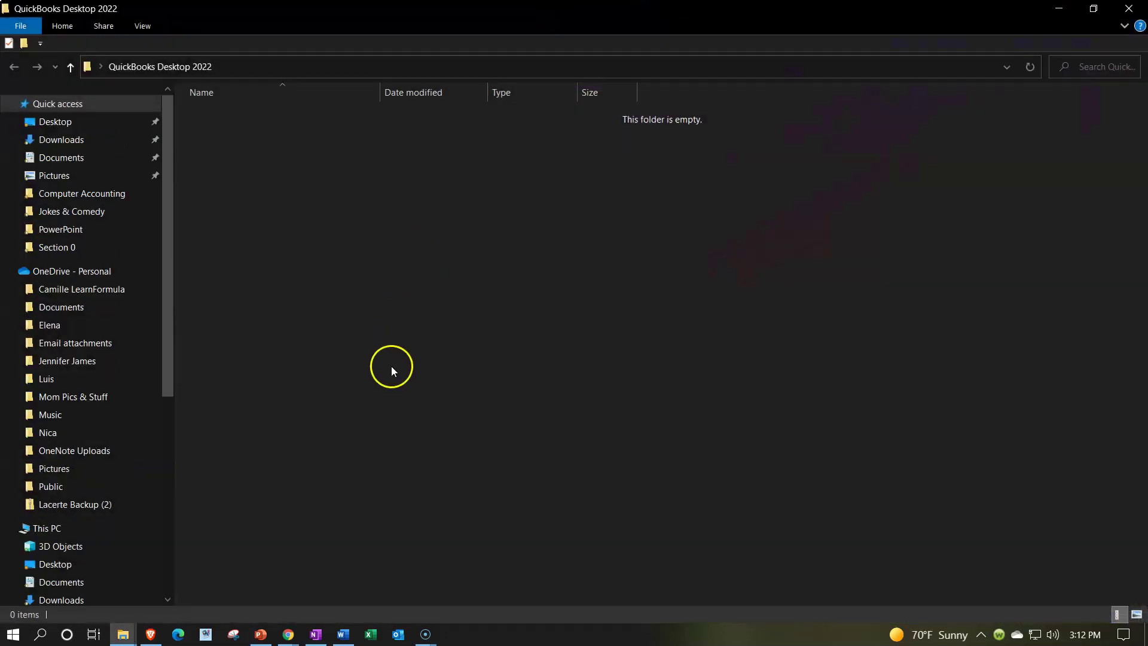
Step: Save the Word document as 'QuickBooks Insallation docs' in Desktop > QuickBooks Desktop 2022
click(343, 634)
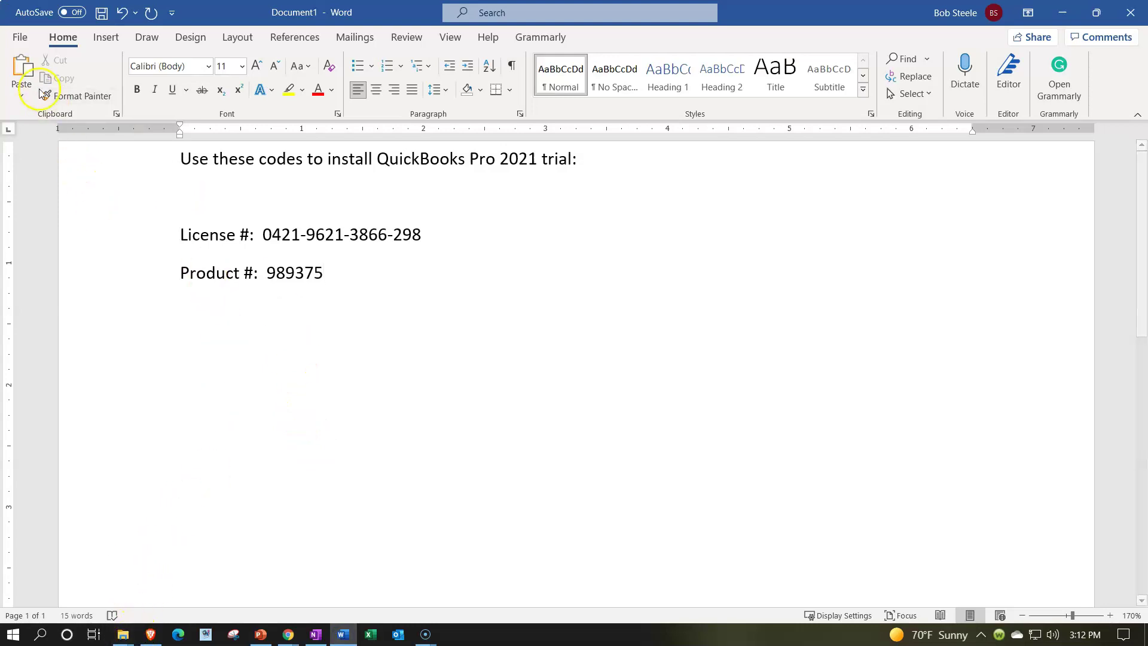
click(20, 37)
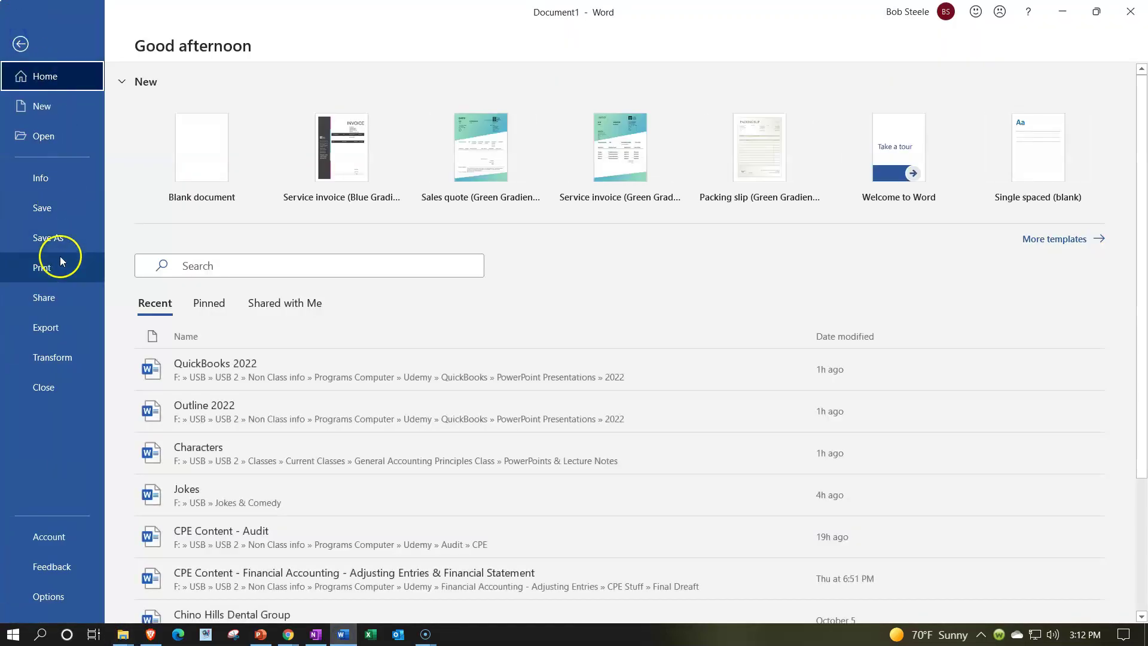
click(62, 241)
click(170, 293)
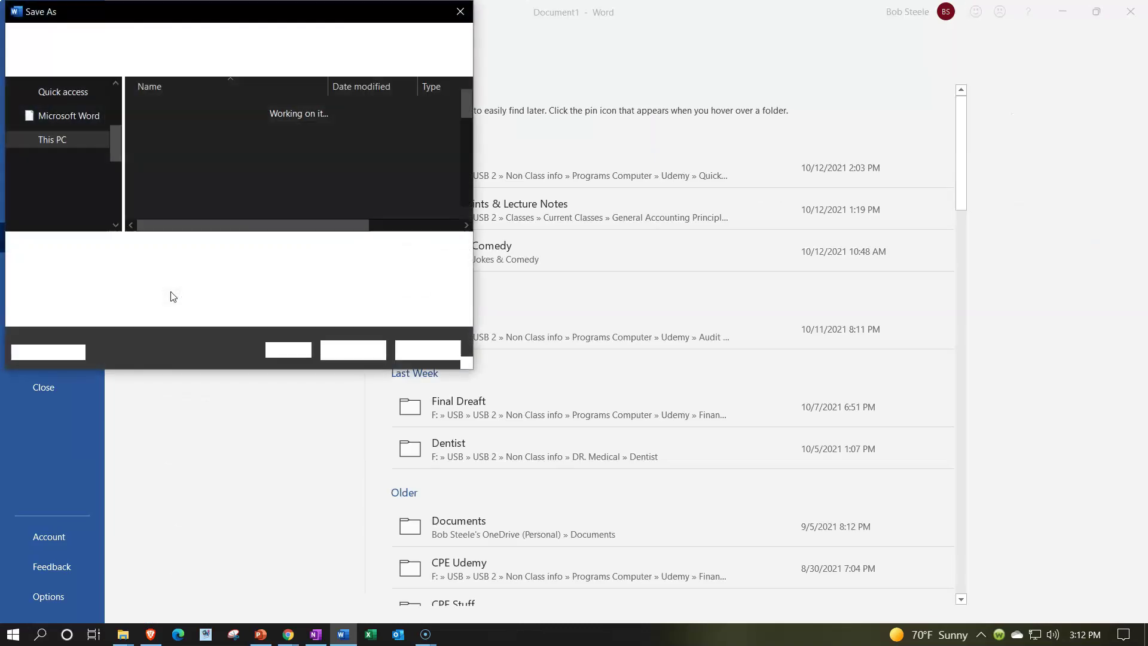
click(84, 129)
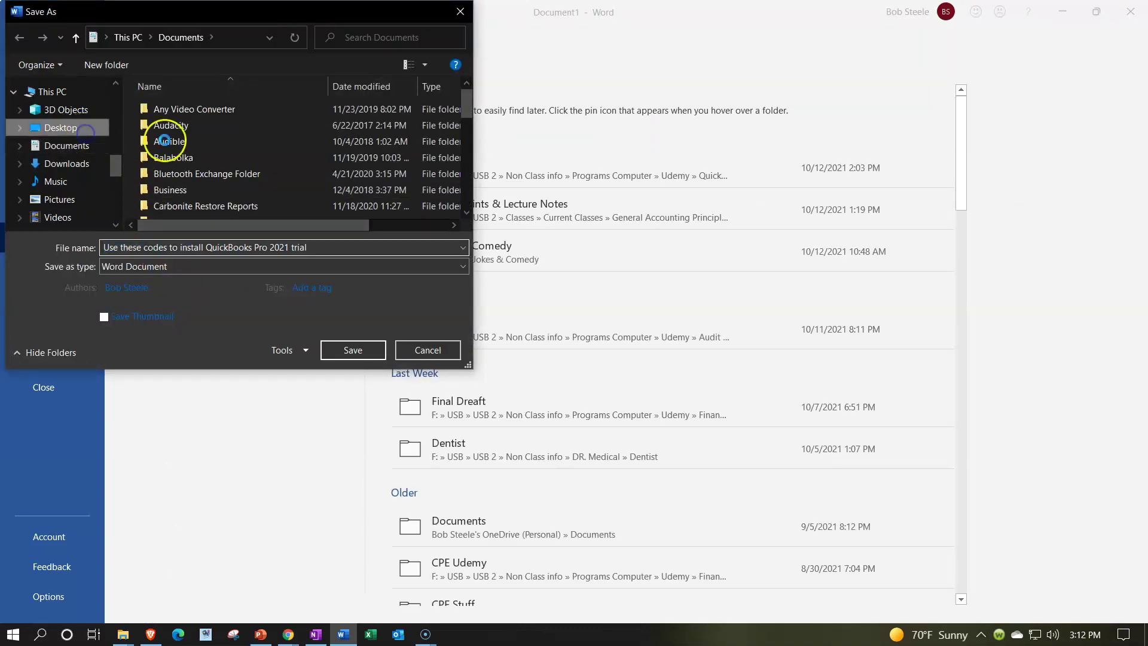
double_click(191, 132)
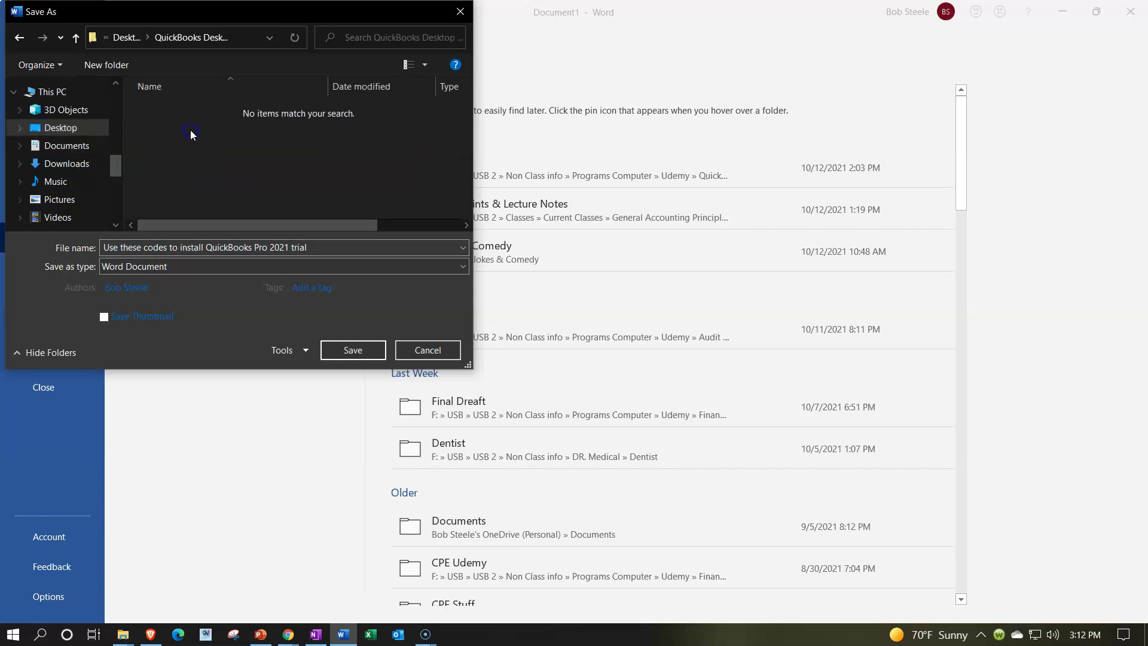
click(328, 246)
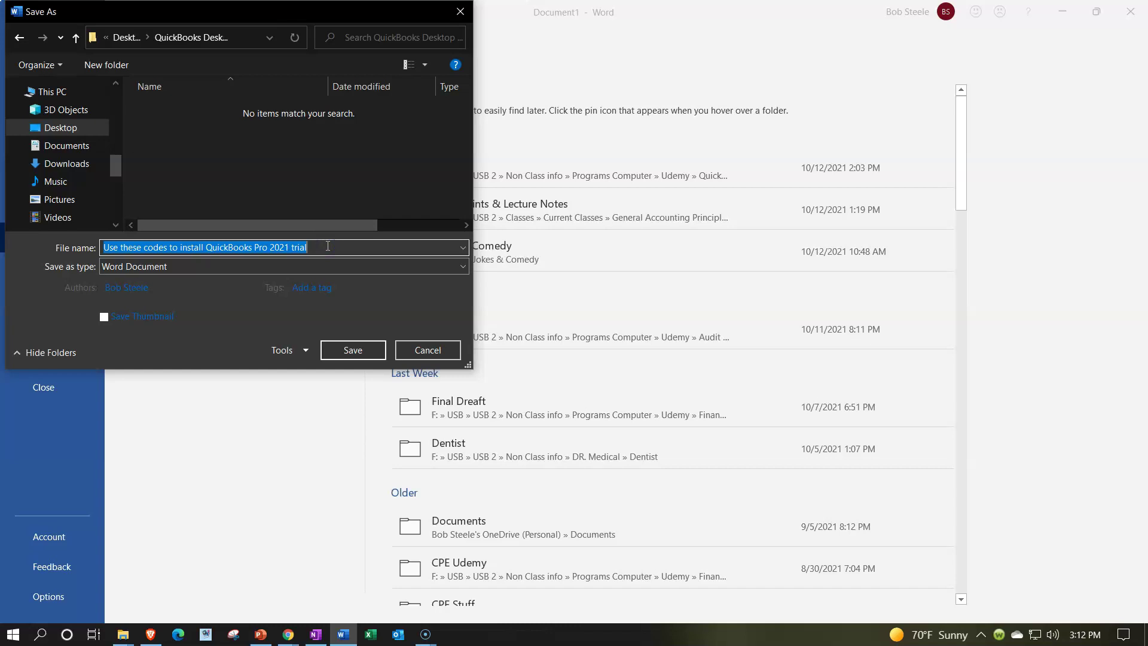
text(QuickB)
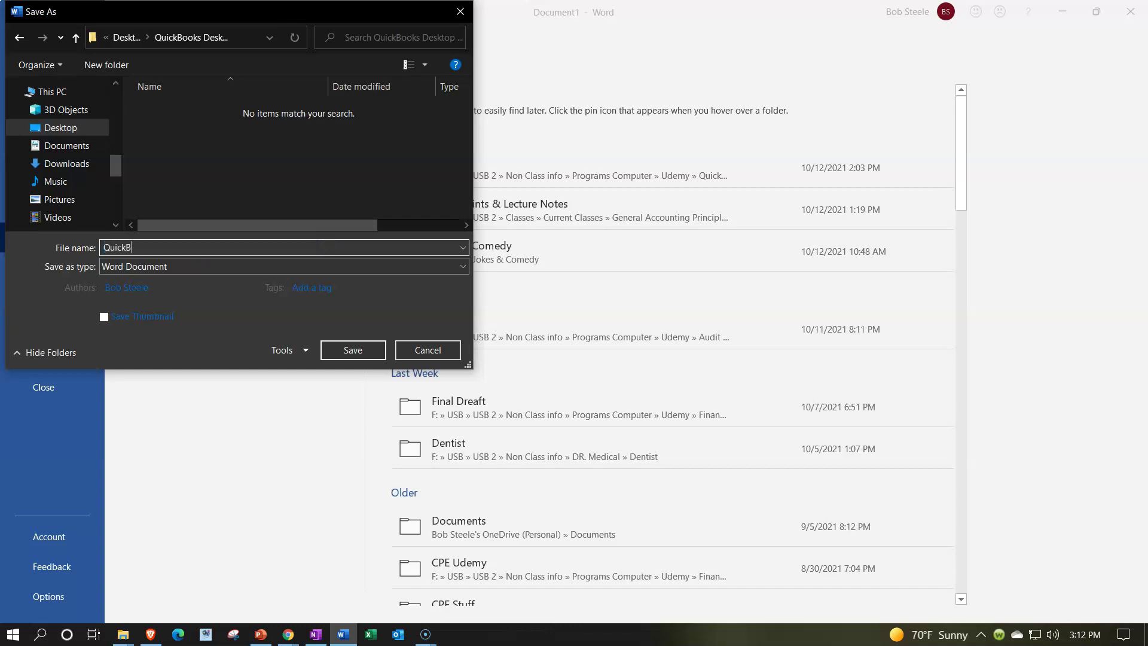
text(ooks Insallation docs)
key(ctrl+a)
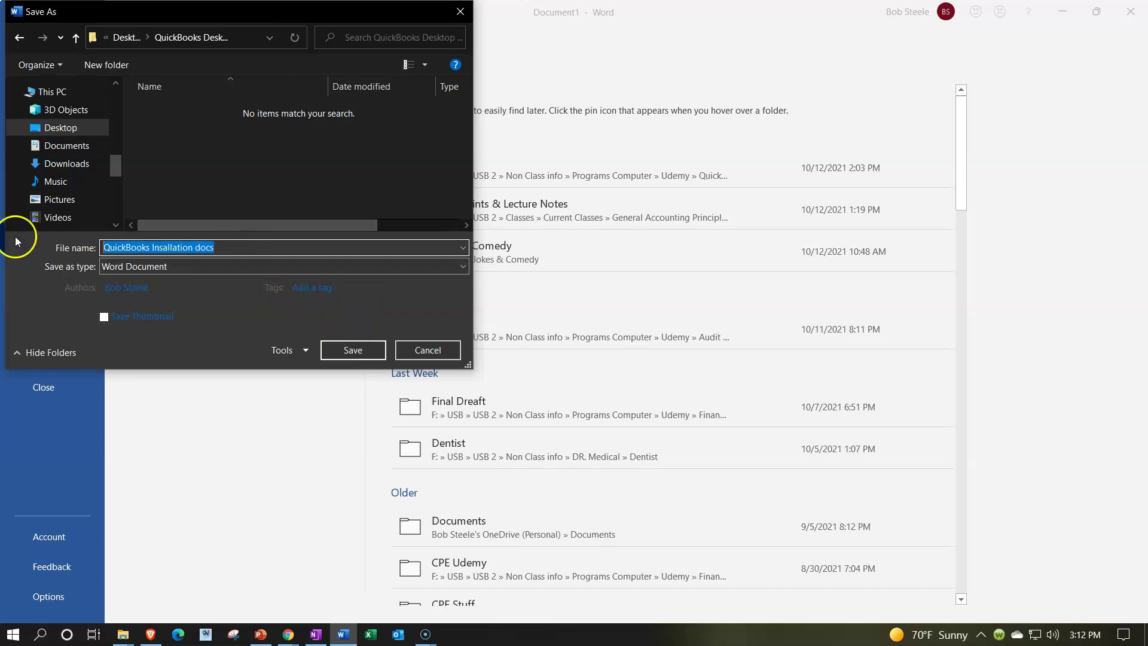
click(344, 352)
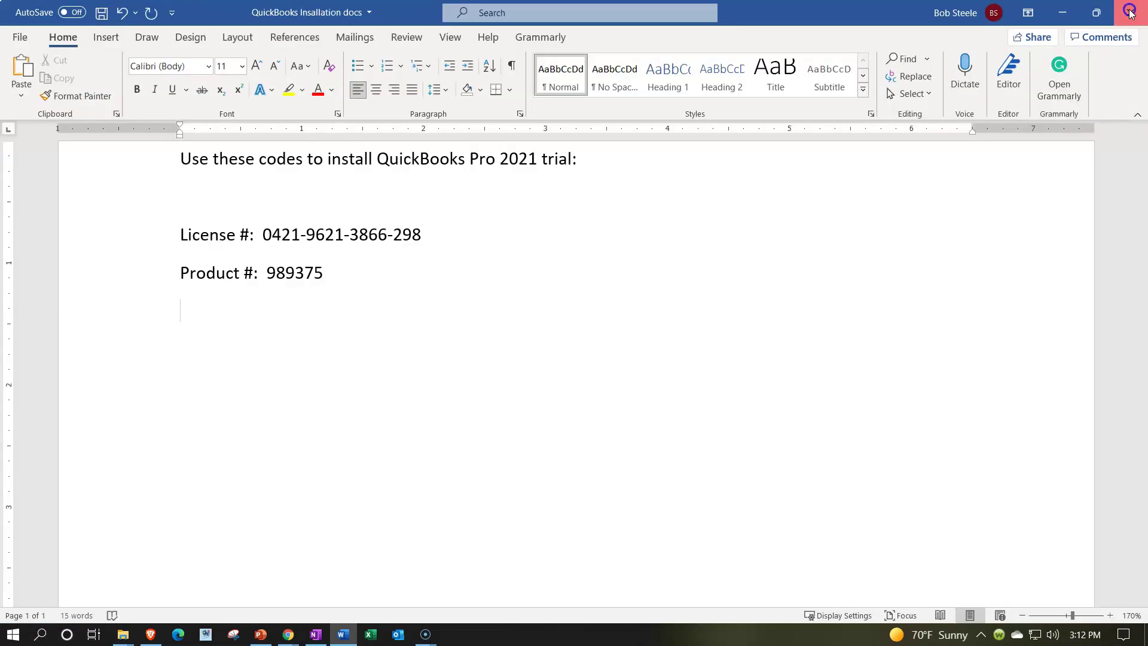
Step: Close the Word document and show the folder's files as extra large icons
click(1130, 13)
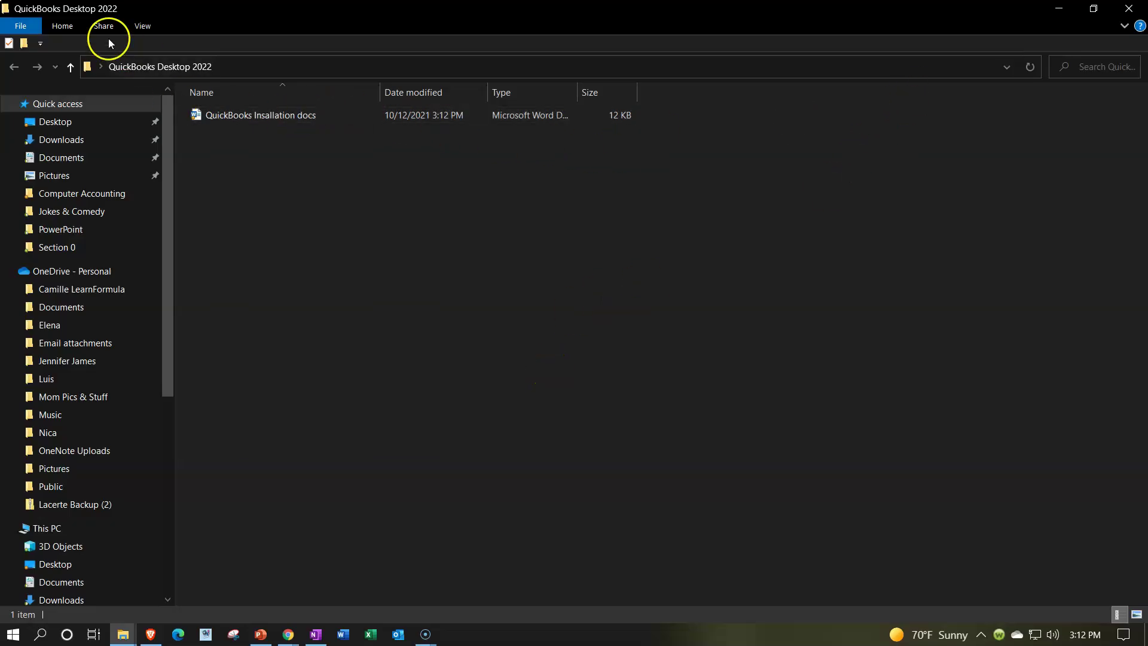
click(146, 26)
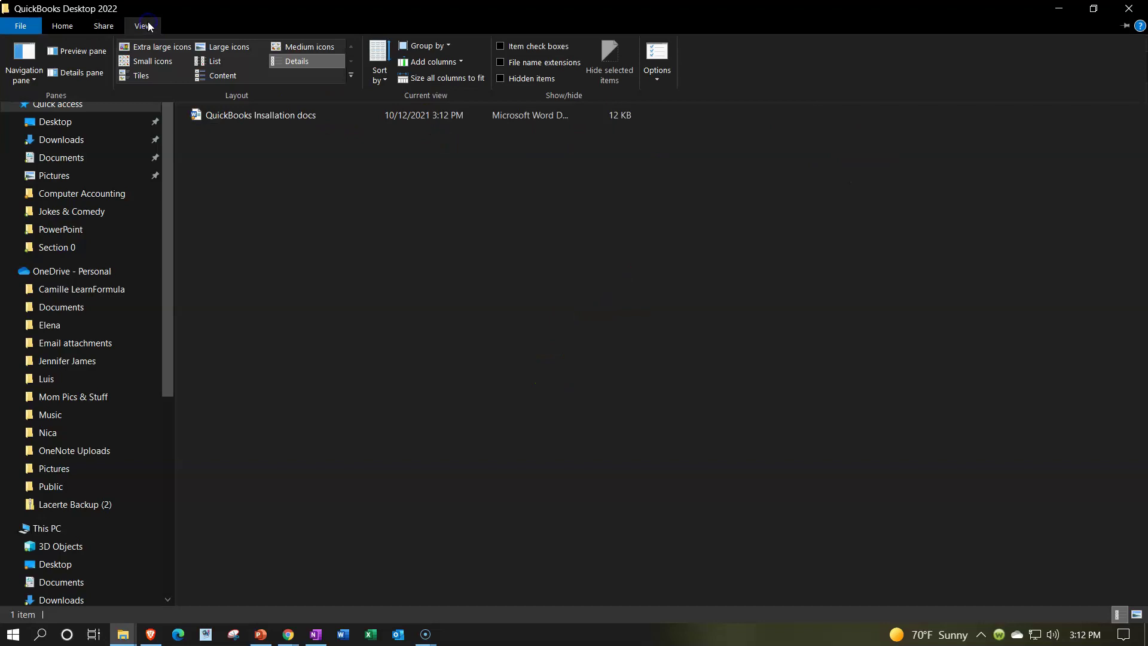
click(175, 47)
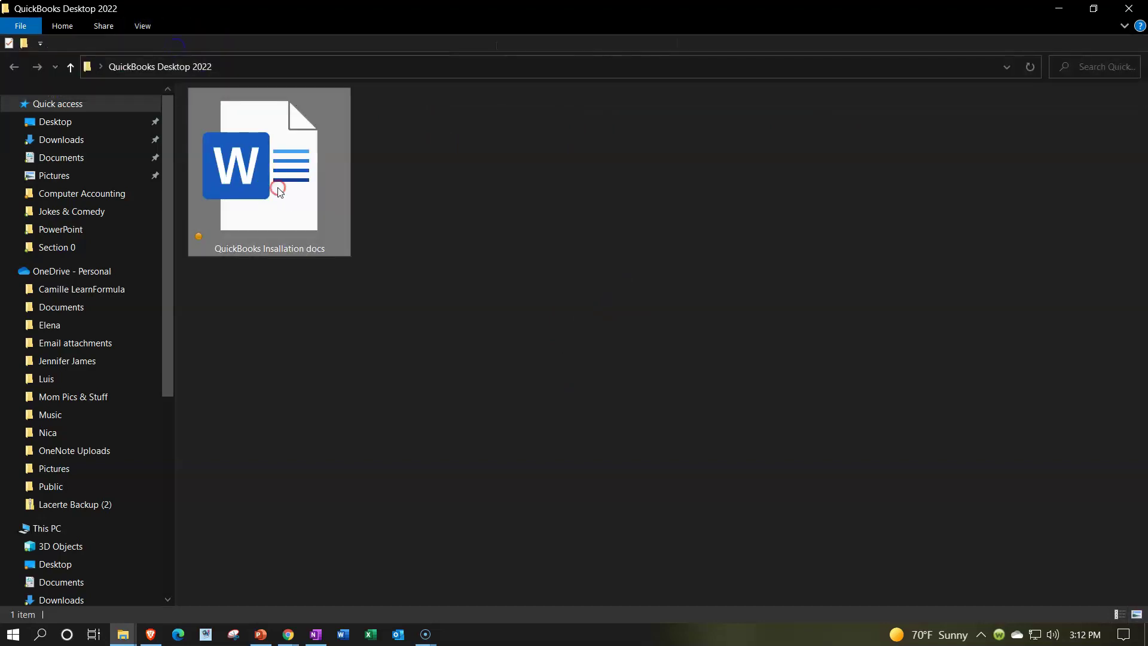
Step: Rename the document to 'QuickBooks Installation docs' and close the QuickBooks Desktop 2022 folder
click(284, 182)
right_click(279, 178)
click(359, 589)
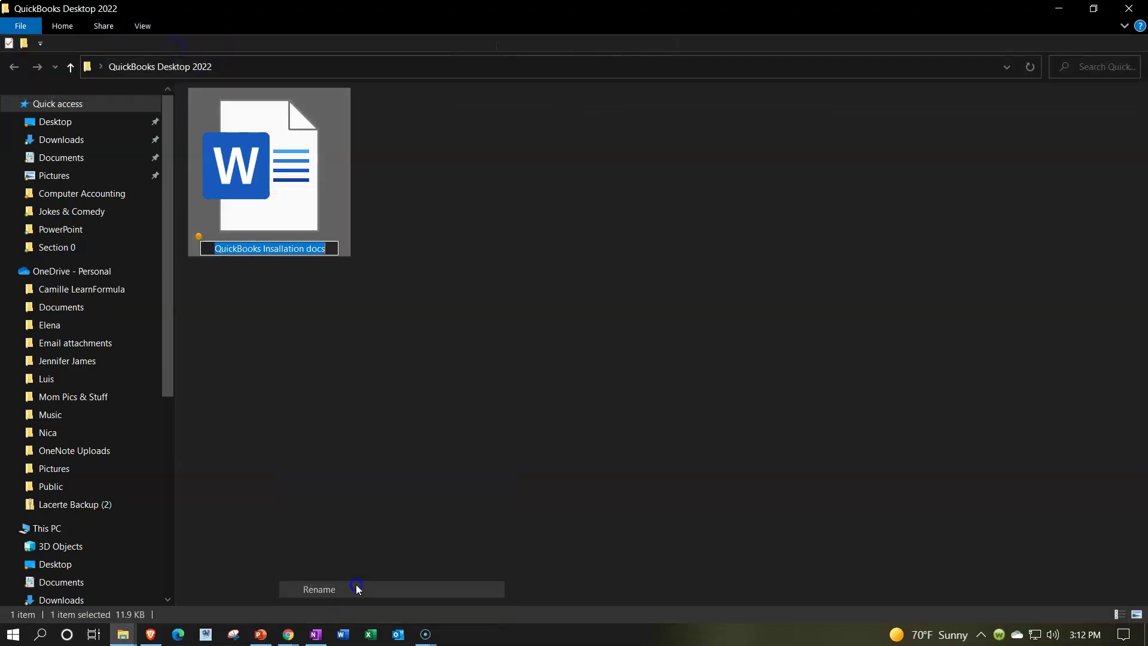
text(QuickBooks Installation docs)
key(Return)
click(331, 364)
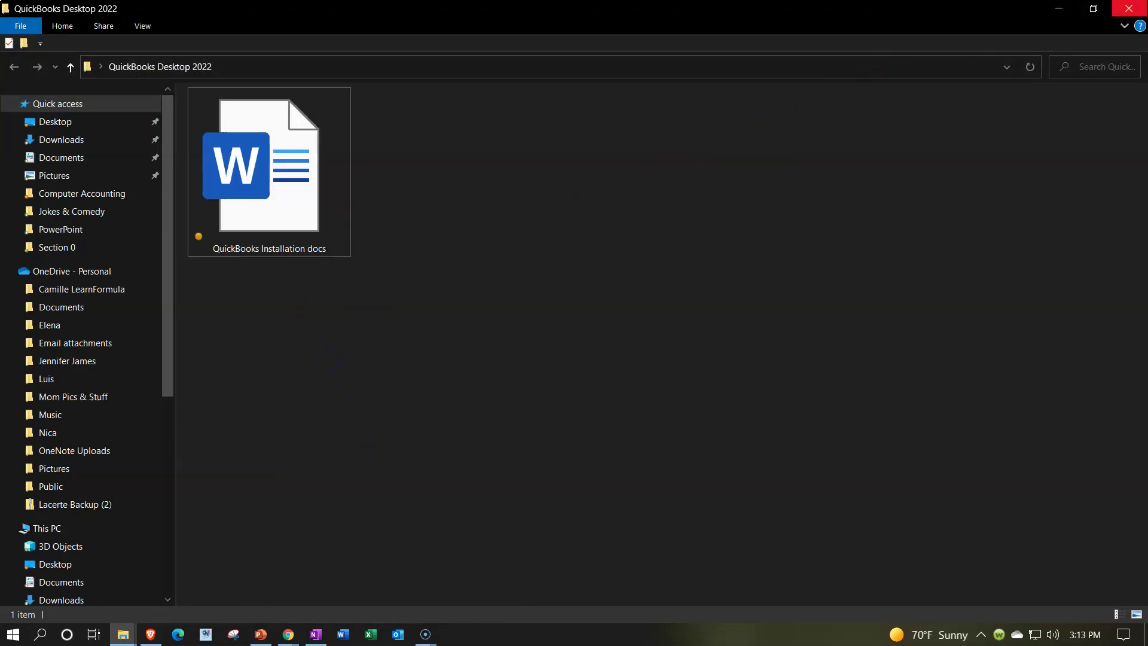
click(1129, 9)
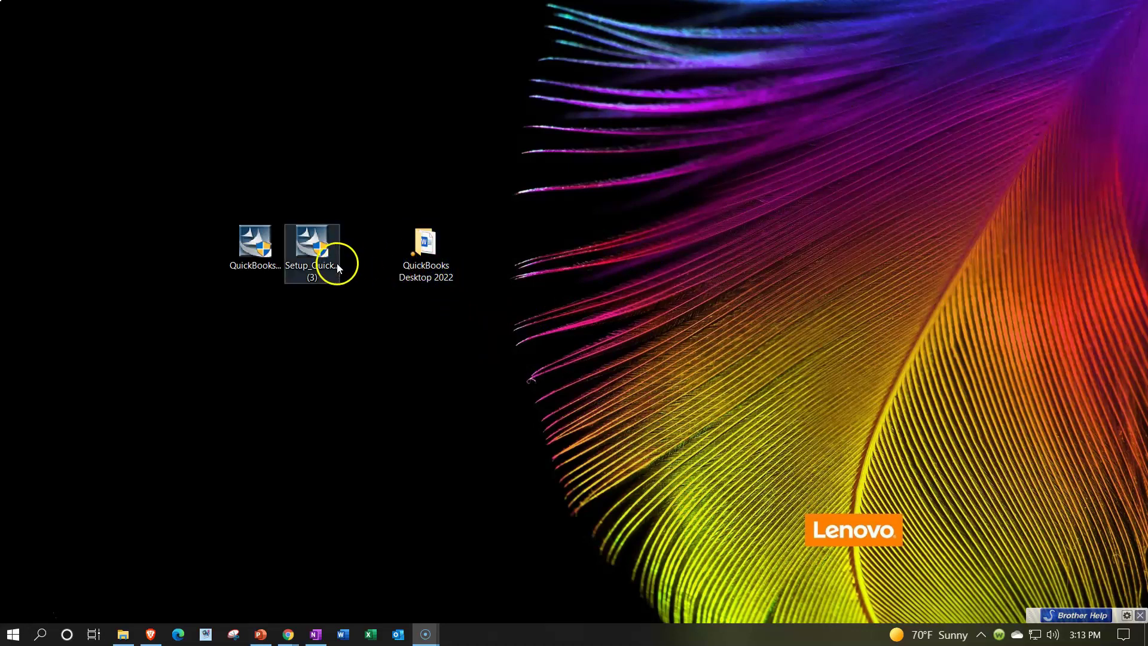
click(273, 251)
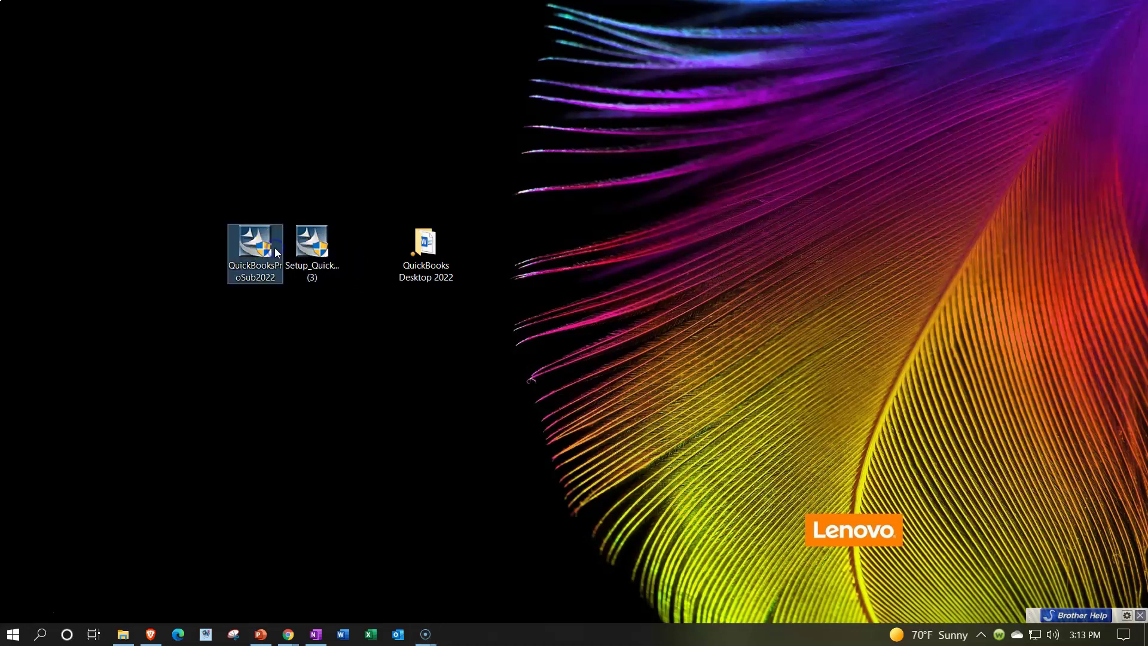